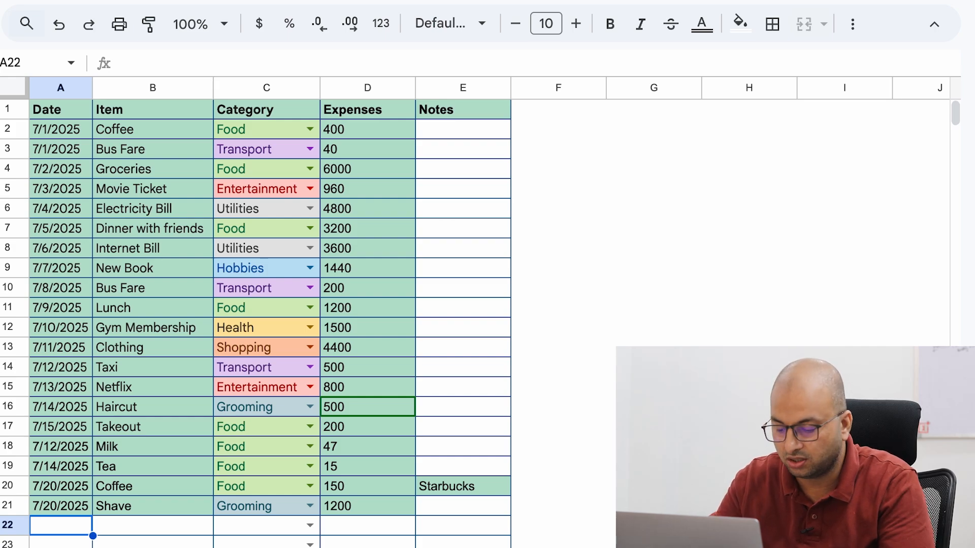
# Enter the date 7/20/2025 and the item "Shave" in row 22 of the daily expenses table.
pyautogui.press('Return')
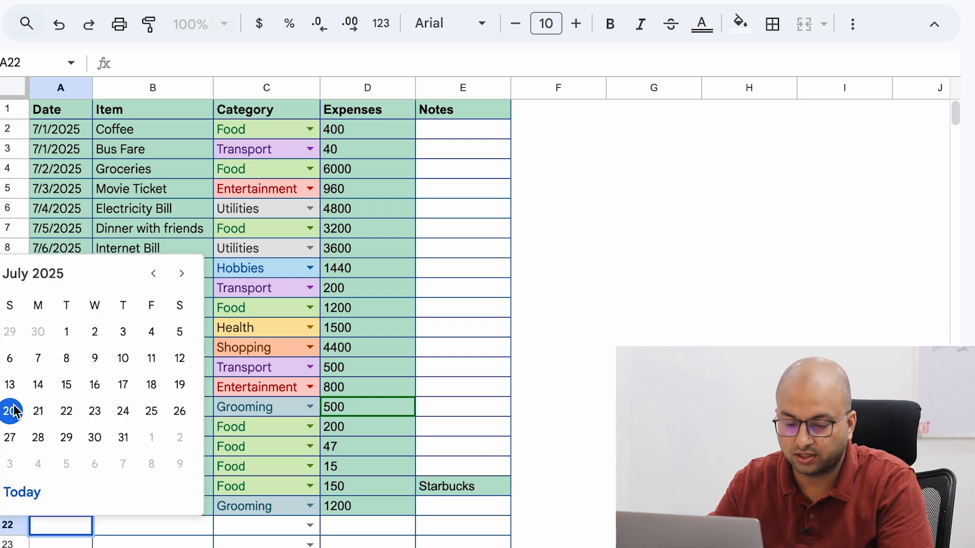
pyautogui.click(13, 411)
pyautogui.click(148, 530)
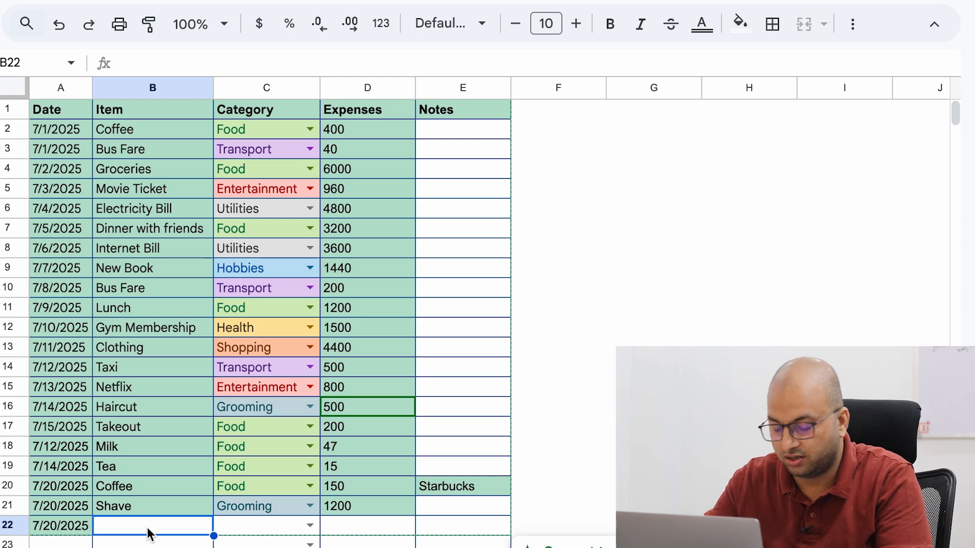
pyautogui.write('Shave')
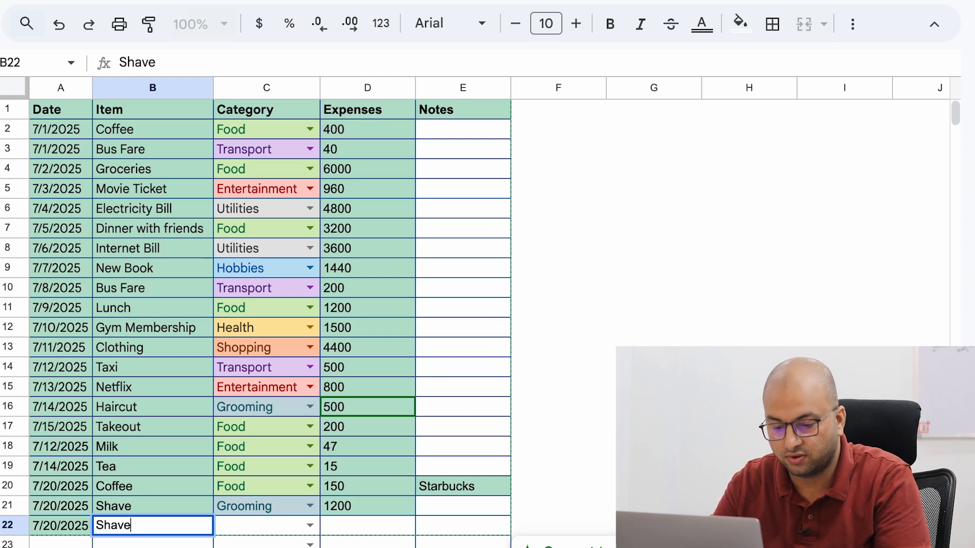
# Set the category of the new Shave entry in row 22 to Grooming.
pyautogui.press('Tab')
pyautogui.press('Return')
pyautogui.press('Down')
pyautogui.press('Down')
pyautogui.press('Down')
pyautogui.press('Down')
pyautogui.press('Return')
# Enter 1200 as the expense amount for the Shave entry in D22.
pyautogui.press('Up')
pyautogui.press('Right')
pyautogui.press('Right')
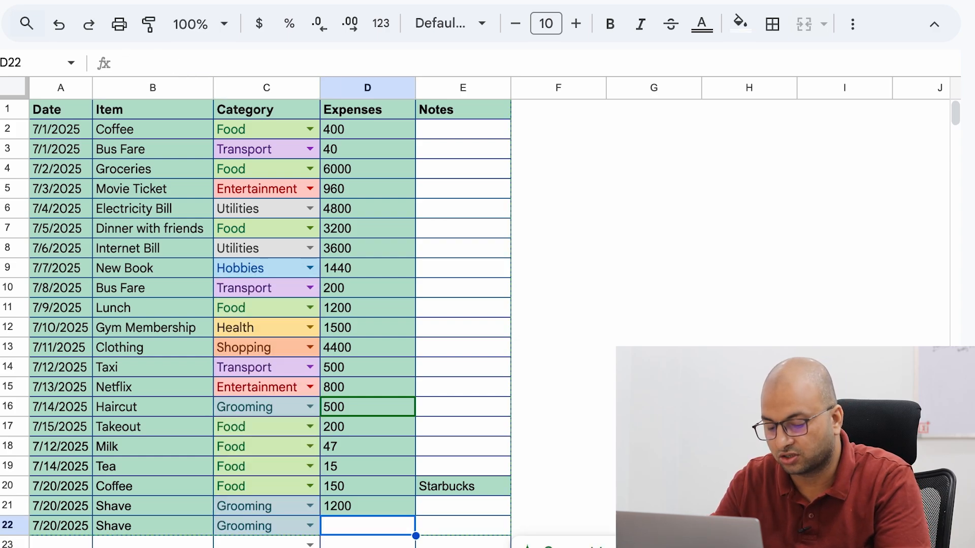
pyautogui.write('1200')
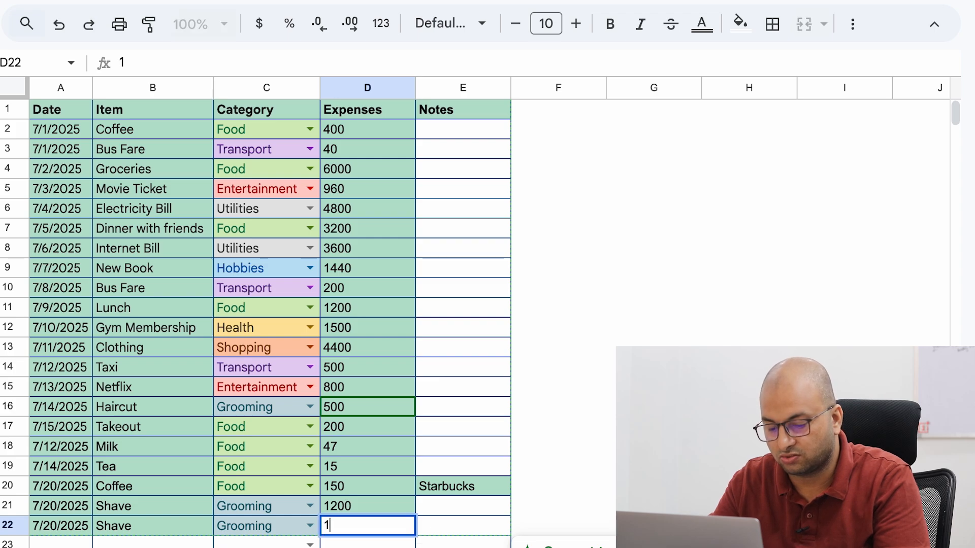
pyautogui.press('Return')
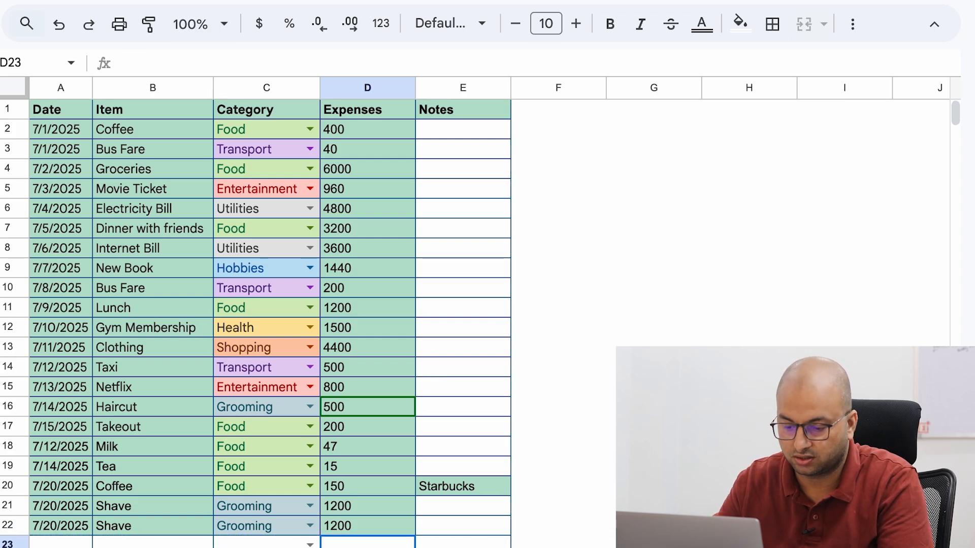
pyautogui.press('Up')
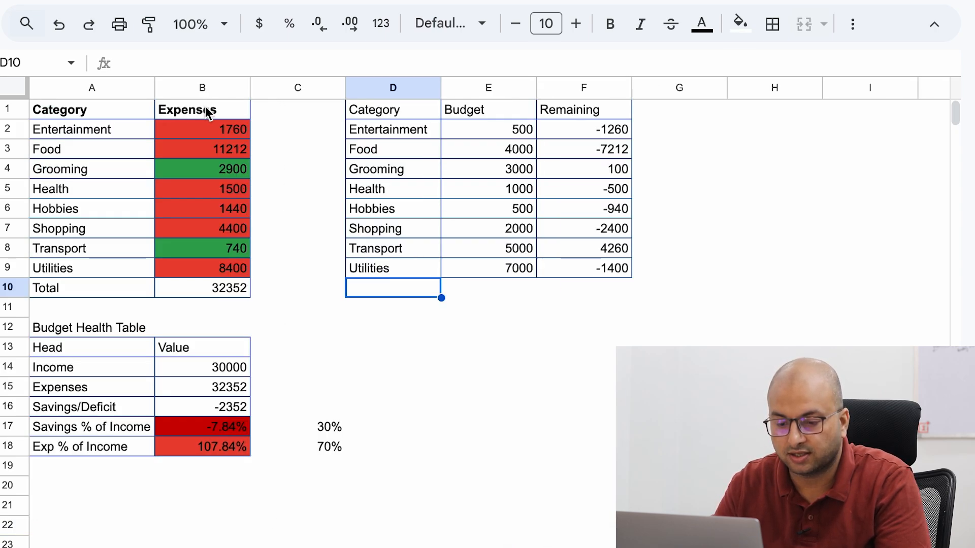
# Examine the SUMIF formulas and category totals in the Expenses column of the summary sheet, from Entertainment to Utilities.
pyautogui.click(208, 113)
pyautogui.press('Down')
pyautogui.press('Down')
pyautogui.press('Up')
pyautogui.press('Down')
pyautogui.press('Up')
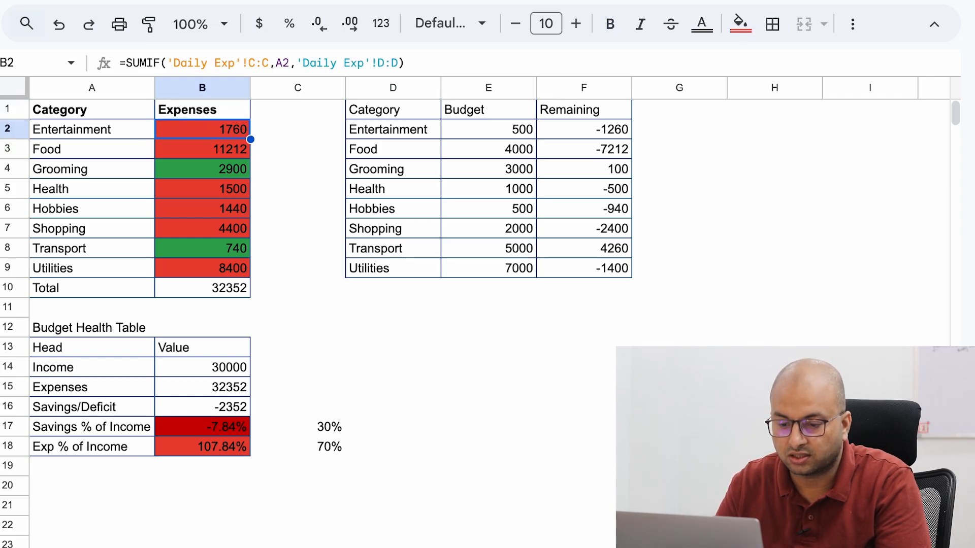
pyautogui.press('Down')
pyautogui.press('Down')
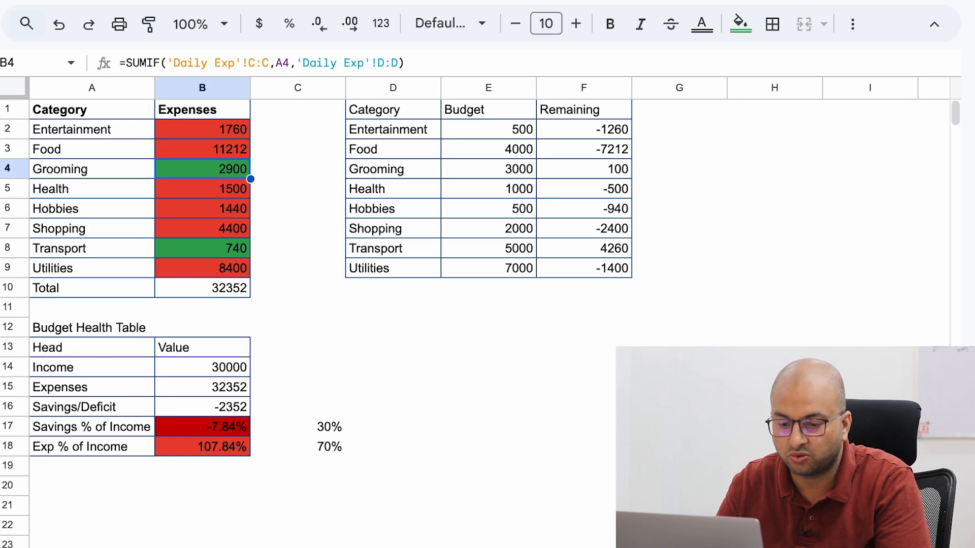
pyautogui.press('Down')
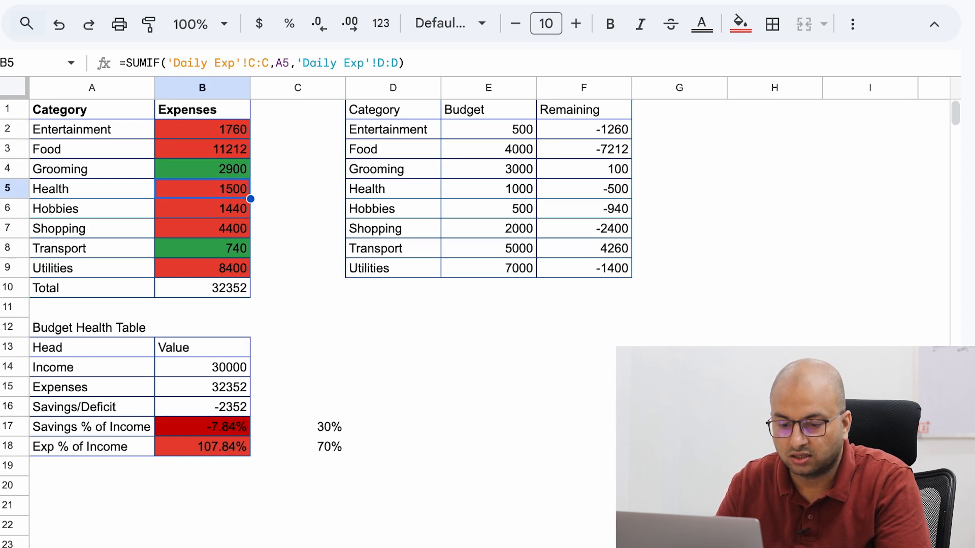
pyautogui.press('Down')
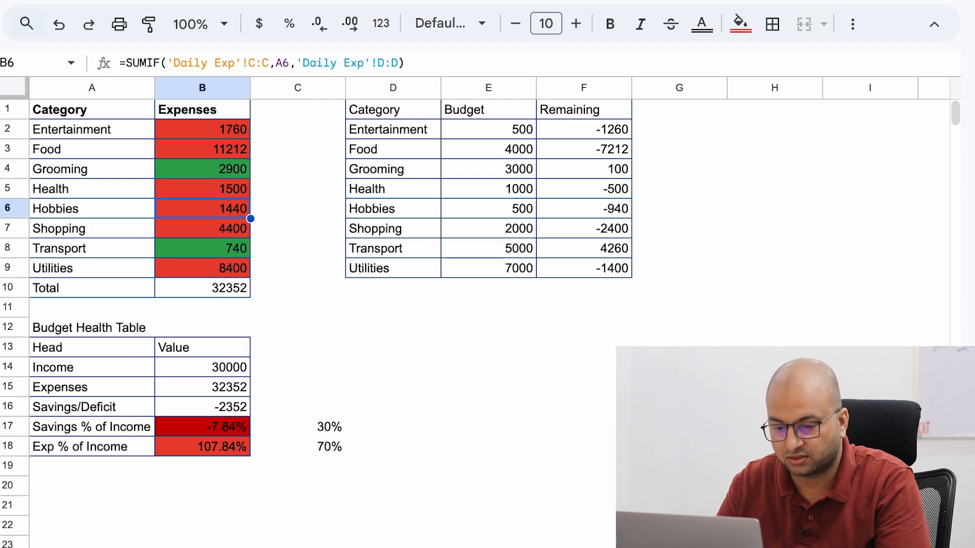
pyautogui.press('Down')
pyautogui.press('Up')
pyautogui.press('Up')
pyautogui.press('Up')
pyautogui.press('Up')
pyautogui.press('Down')
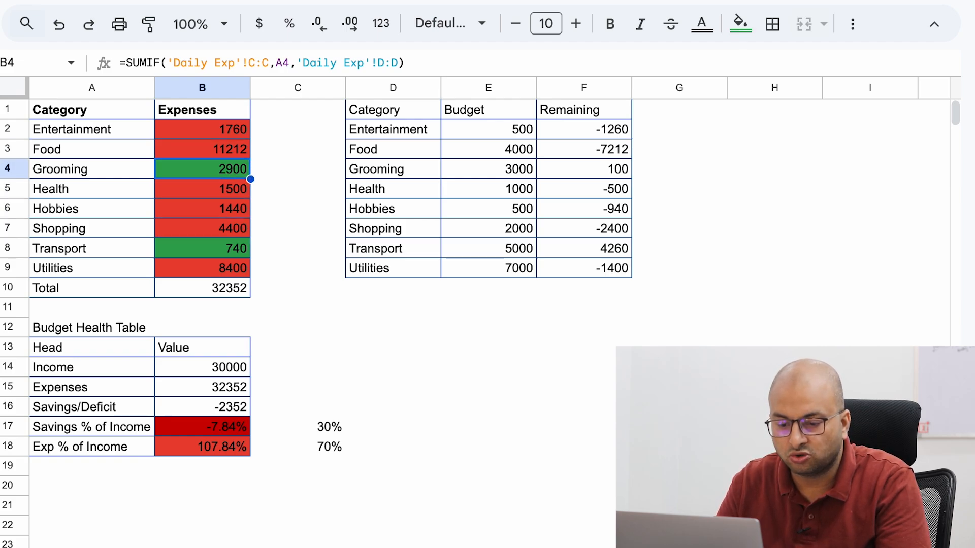
pyautogui.press('Down')
pyautogui.press('Down')
pyautogui.press('Down')
pyautogui.press('Down')
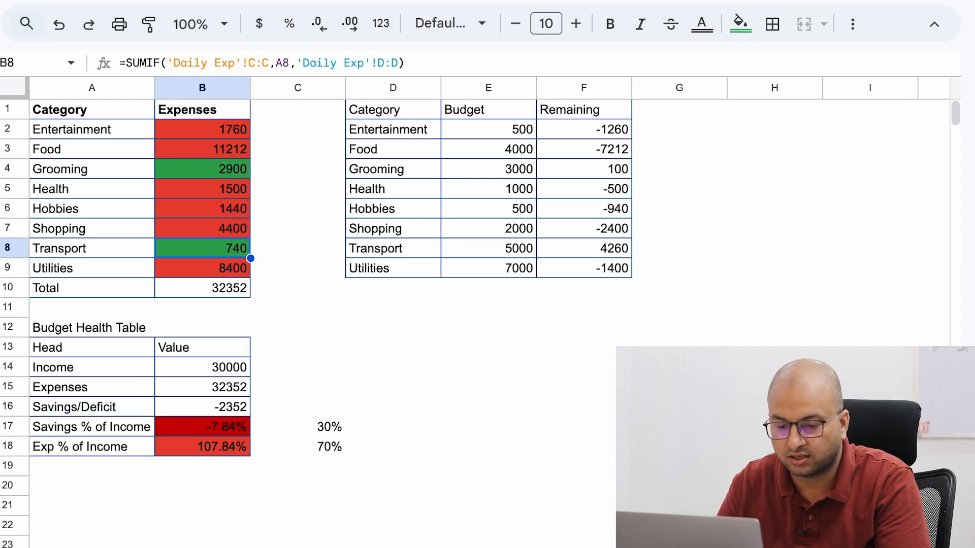
pyautogui.press('Up')
pyautogui.press('Up')
pyautogui.press('Up')
pyautogui.press('Up')
pyautogui.press('Up')
pyautogui.press('Up')
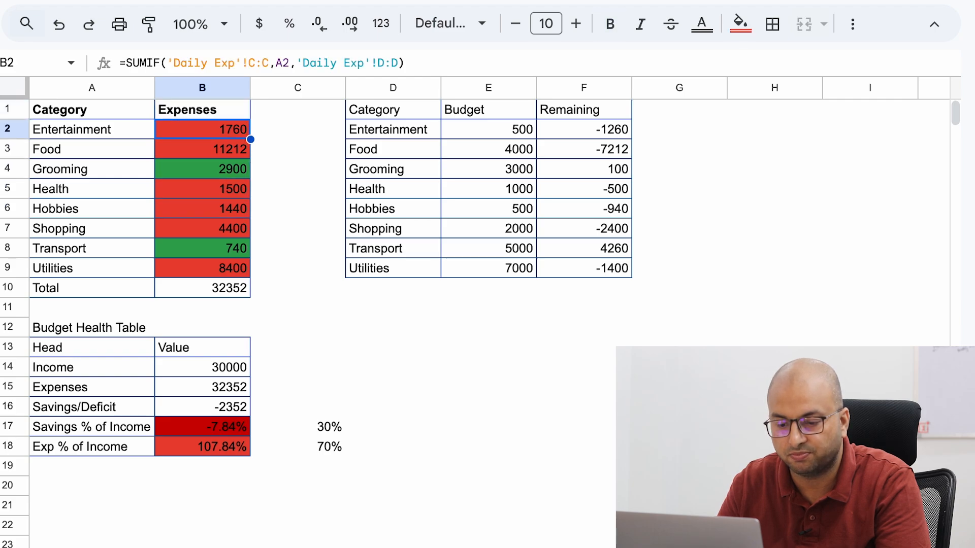
pyautogui.press('Down')
pyautogui.press('Down')
pyautogui.press('Down')
pyautogui.press('Down')
pyautogui.press('Down')
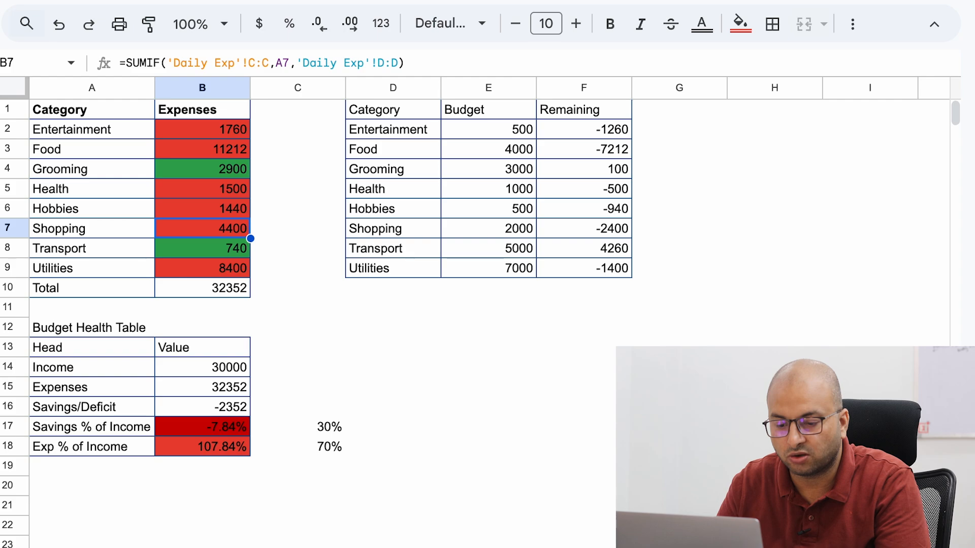
pyautogui.press('Down')
pyautogui.press('Down')
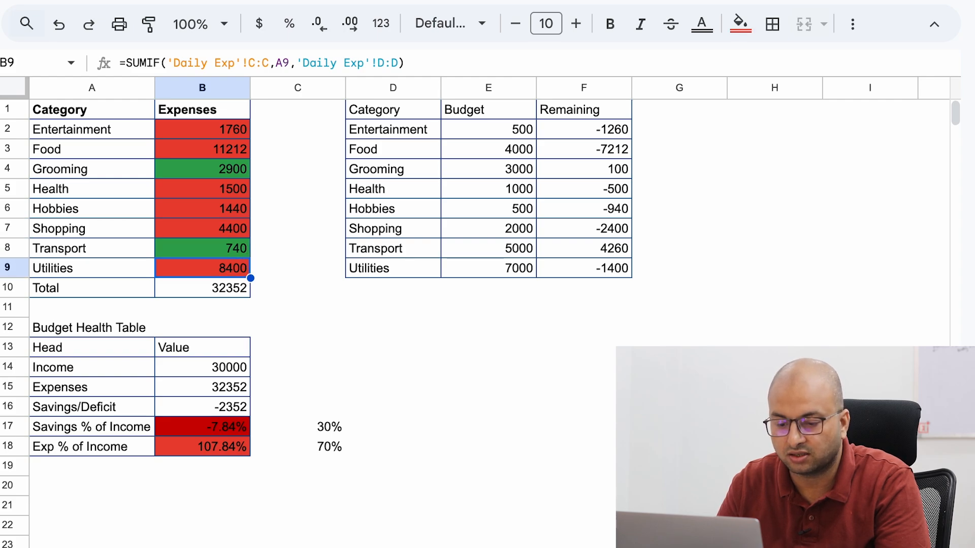
# Inspect the Category cells of the budget table to see which cells they reference.
pyautogui.click(393, 268)
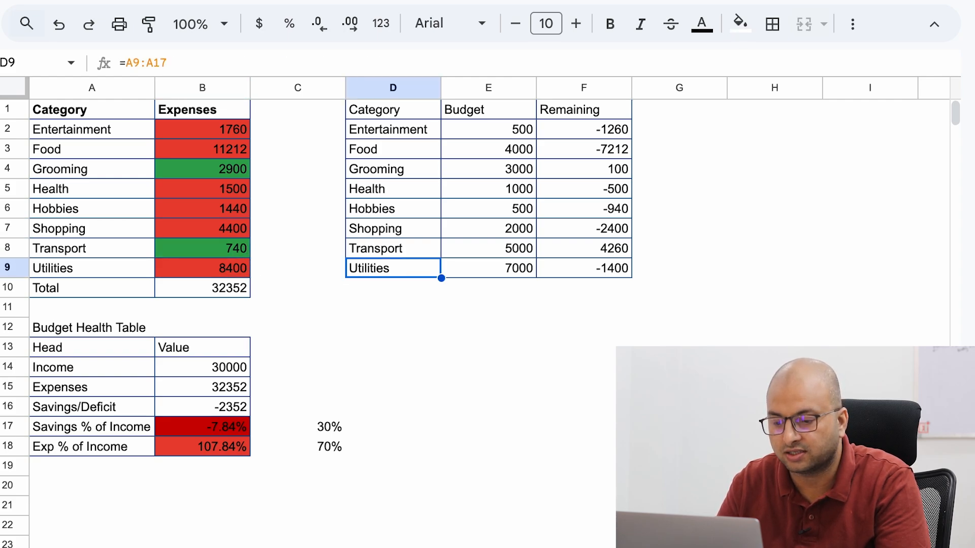
pyautogui.press('Up')
pyautogui.press('Up')
pyautogui.press('Up')
pyautogui.press('Up')
pyautogui.press('Up')
pyautogui.click(393, 129)
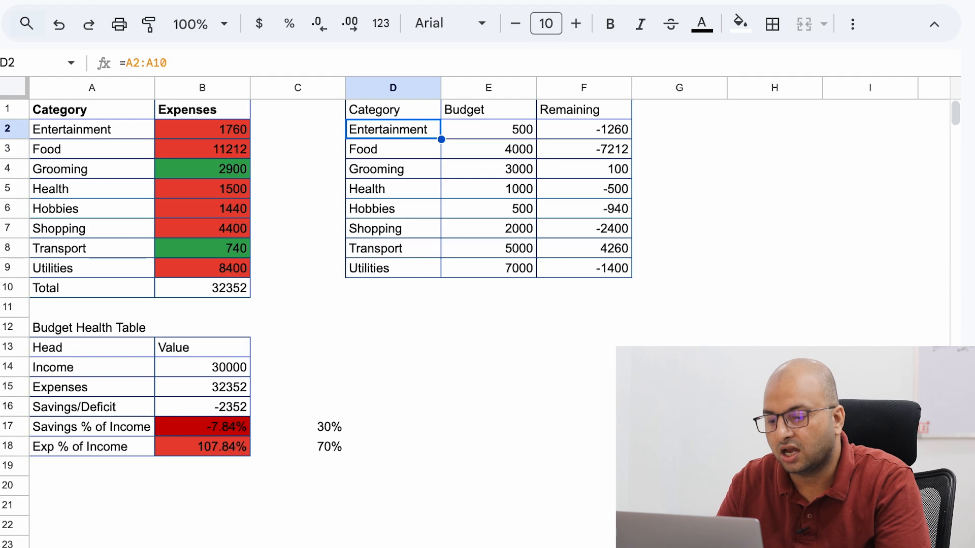
# Review the amounts in the Budget column for each category, starting with Entertainment.
pyautogui.click(489, 129)
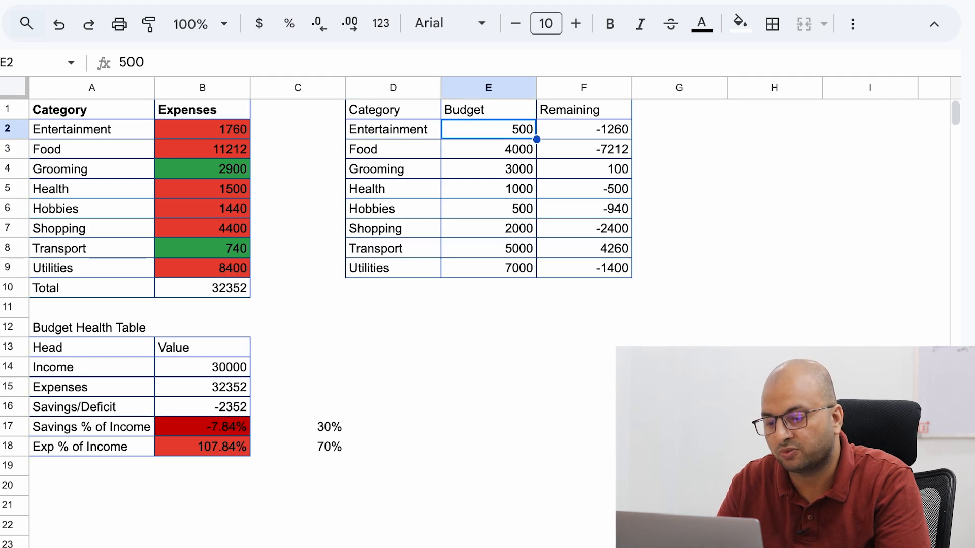
pyautogui.click(488, 148)
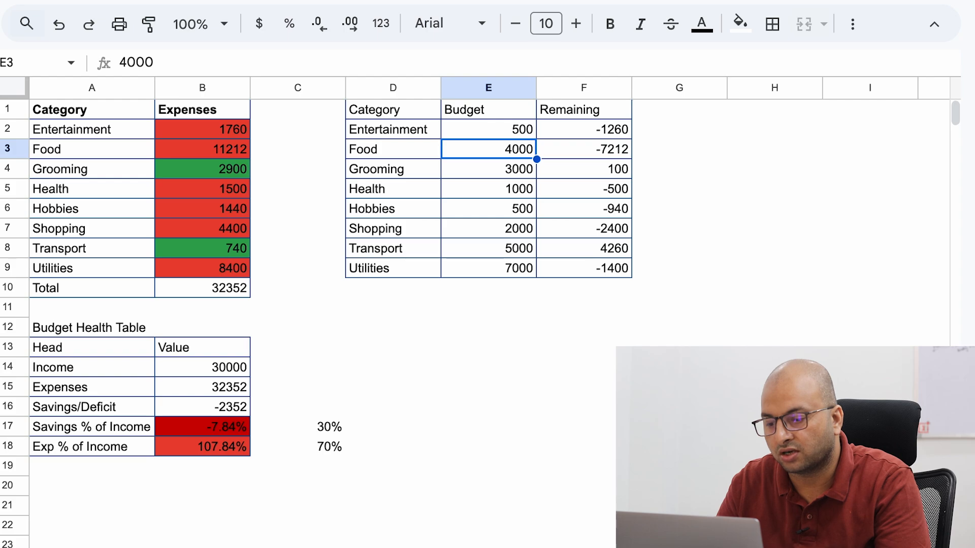
pyautogui.click(489, 169)
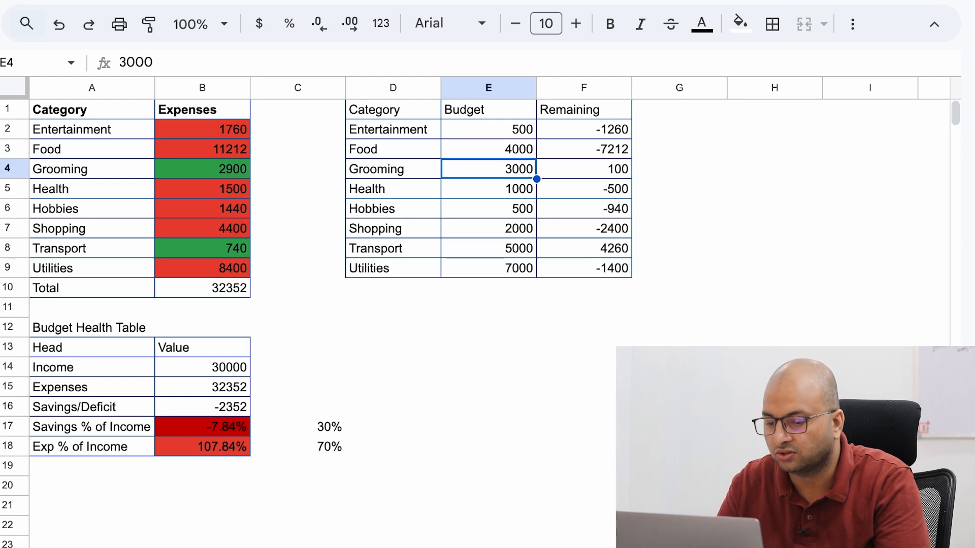
pyautogui.press('Down')
pyautogui.press('Down')
pyautogui.press('Down')
pyautogui.press('Down')
pyautogui.press('Down')
pyautogui.press('Up')
pyautogui.press('Up')
pyautogui.press('Up')
pyautogui.press('Up')
pyautogui.press('Up')
pyautogui.press('Up')
pyautogui.press('Up')
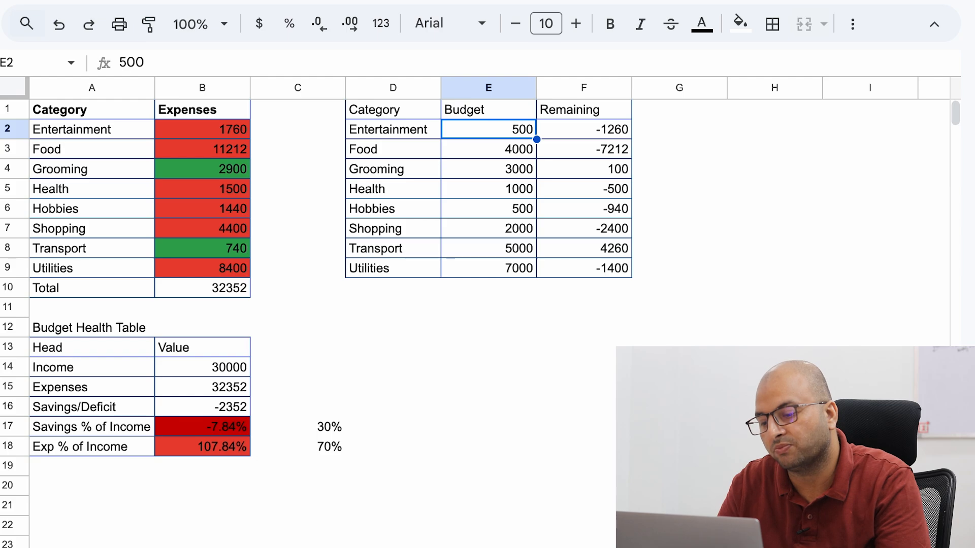
# Examine the Remaining column's formulas in the budget table, from Entertainment to Transport.
pyautogui.press('Right')
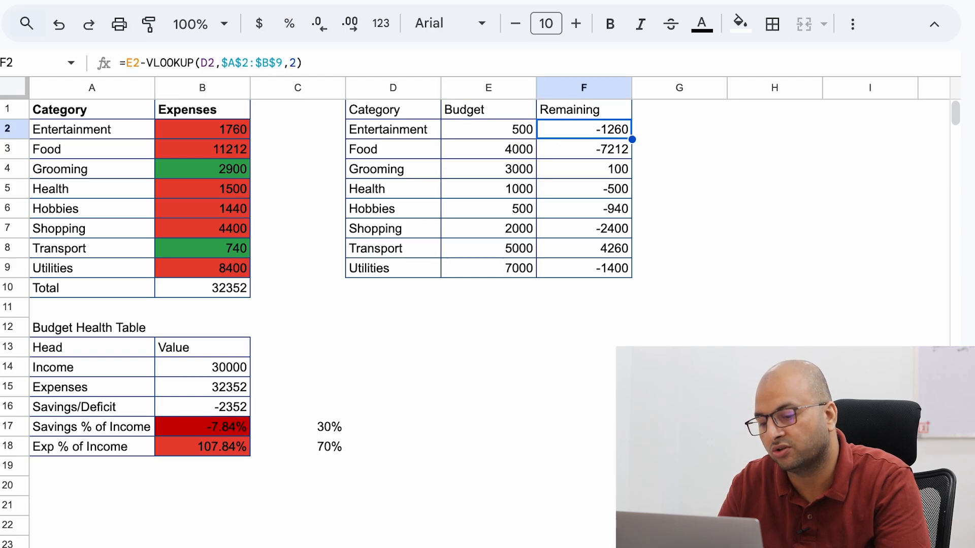
pyautogui.click(584, 150)
pyautogui.click(584, 129)
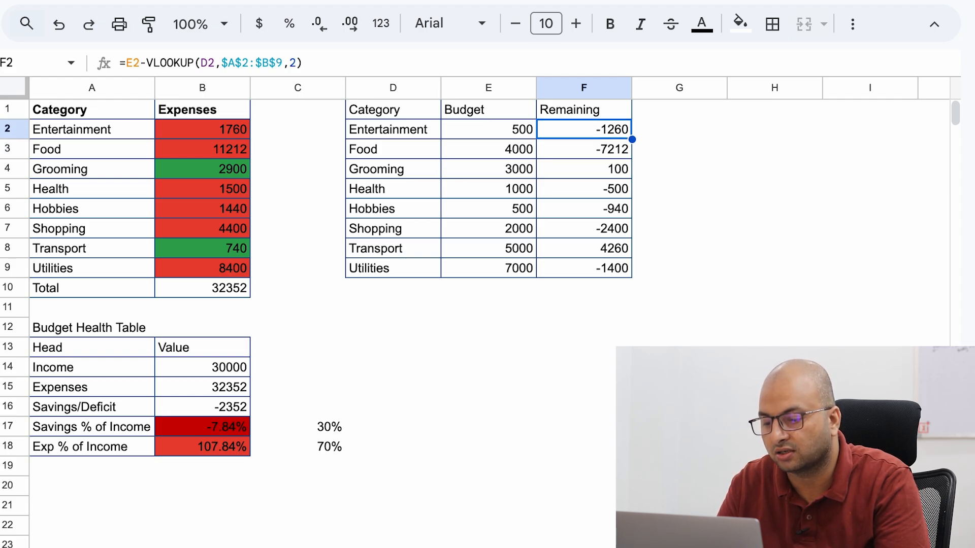
pyautogui.click(584, 149)
pyautogui.click(584, 169)
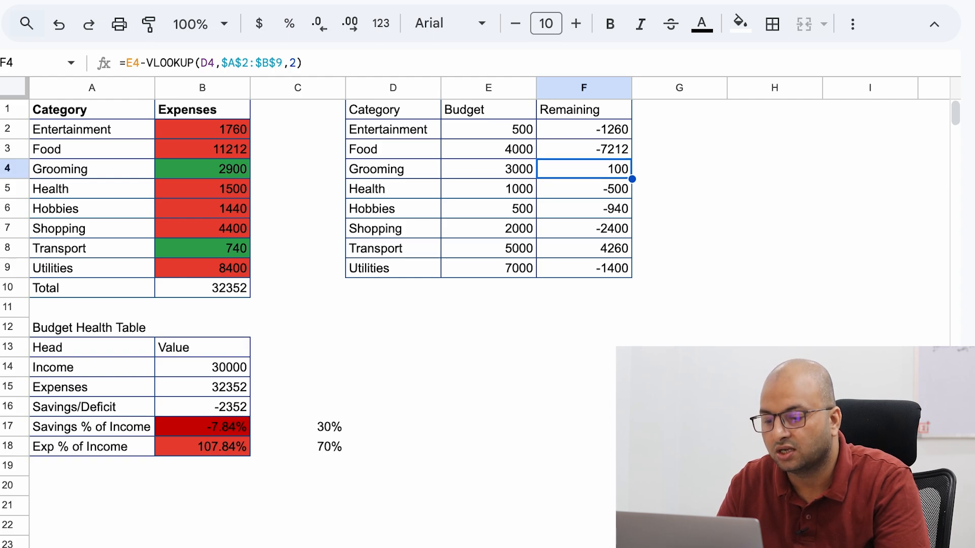
pyautogui.click(584, 189)
pyautogui.click(584, 208)
pyautogui.click(584, 229)
pyautogui.click(584, 248)
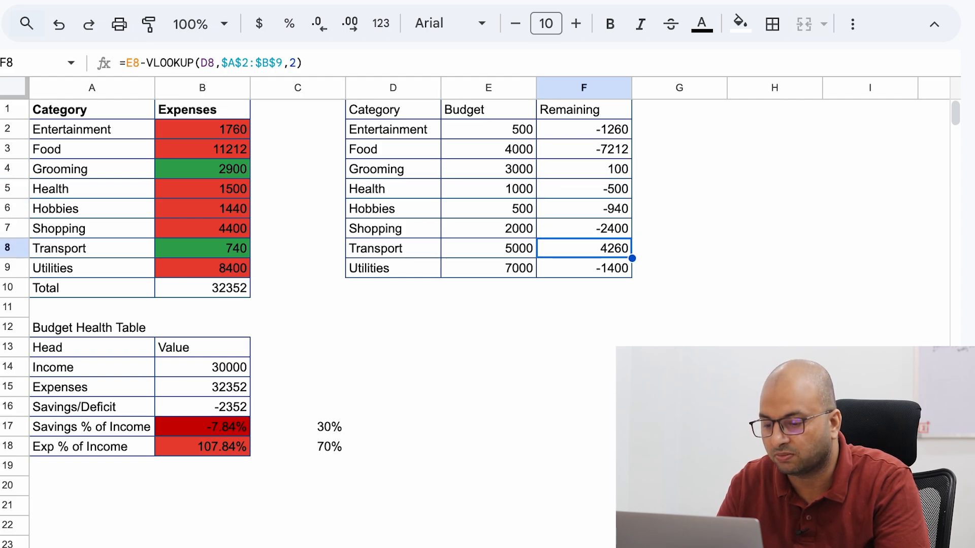
pyautogui.click(584, 229)
pyautogui.click(584, 209)
pyautogui.click(584, 189)
pyautogui.click(584, 169)
pyautogui.click(584, 149)
pyautogui.click(584, 130)
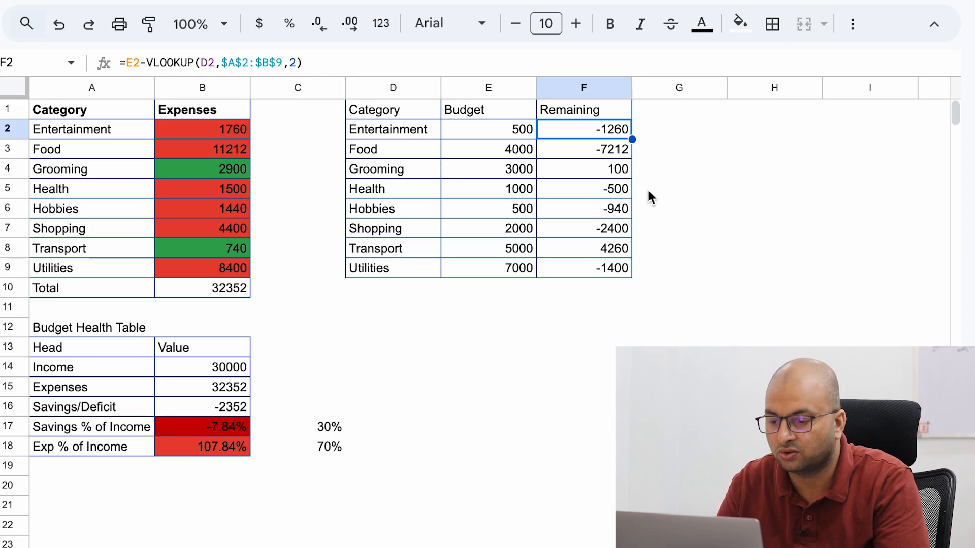
# Clear the Remaining formulas in F2:F9 of the budget table.
pyautogui.hotkey('shift', 'Down')
pyautogui.hotkey('shift', 'Down')
pyautogui.hotkey('shift', 'Down')
pyautogui.hotkey('shift', 'Down')
pyautogui.hotkey('shift', 'Down')
pyautogui.hotkey('shift', 'Down')
pyautogui.hotkey('shift', 'Down')
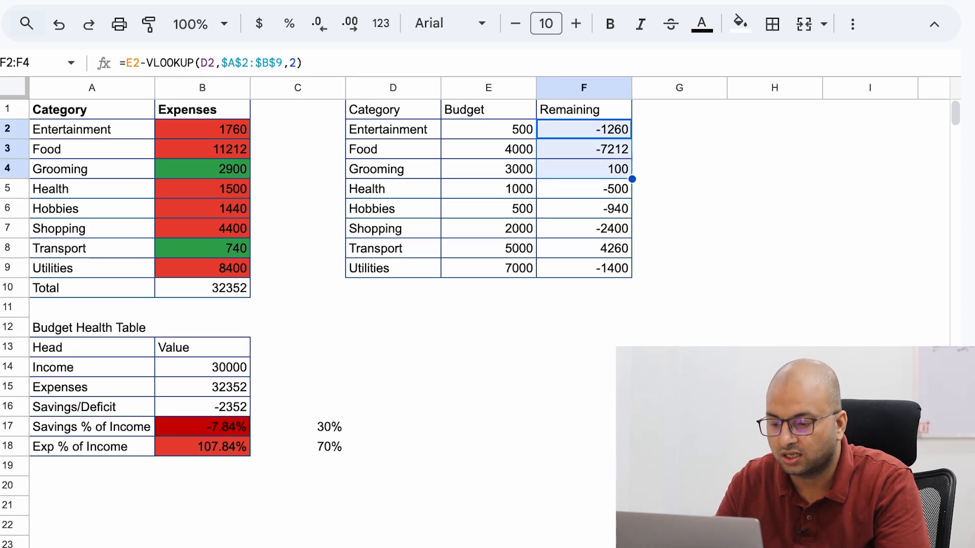
pyautogui.press('Delete')
# Enter the formula =E2-B2 in F2 to subtract the Entertainment expenses from its budget.
pyautogui.press('Up')
pyautogui.press('Down')
pyautogui.write('=')
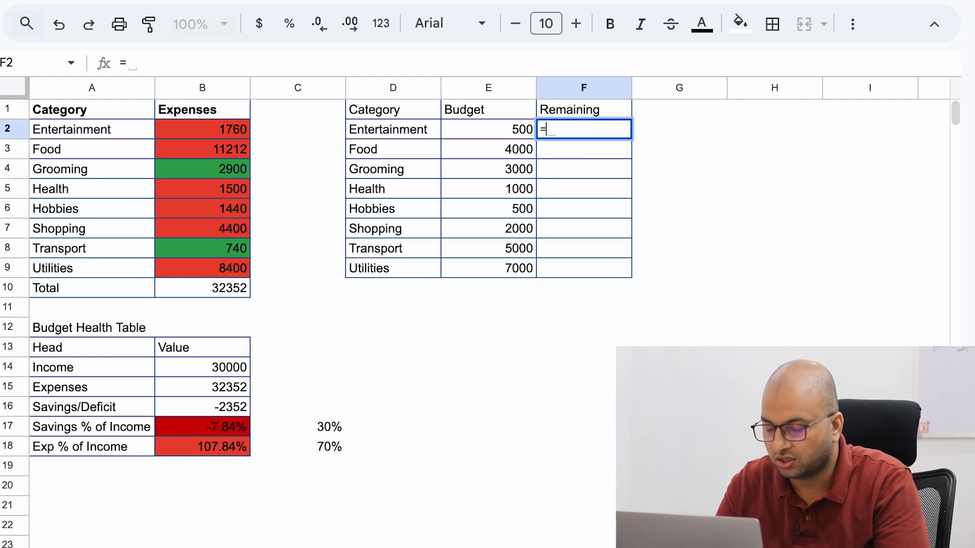
pyautogui.press('Left')
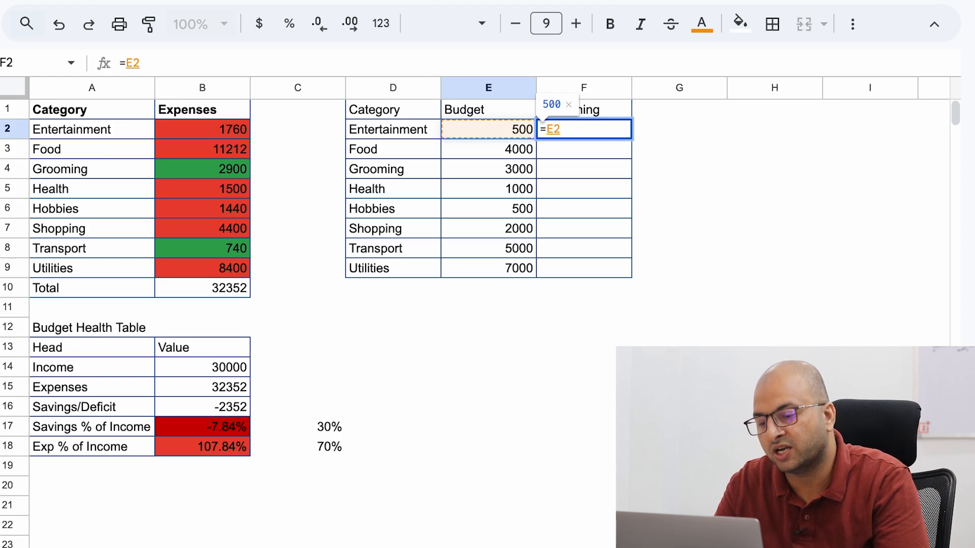
pyautogui.write('-')
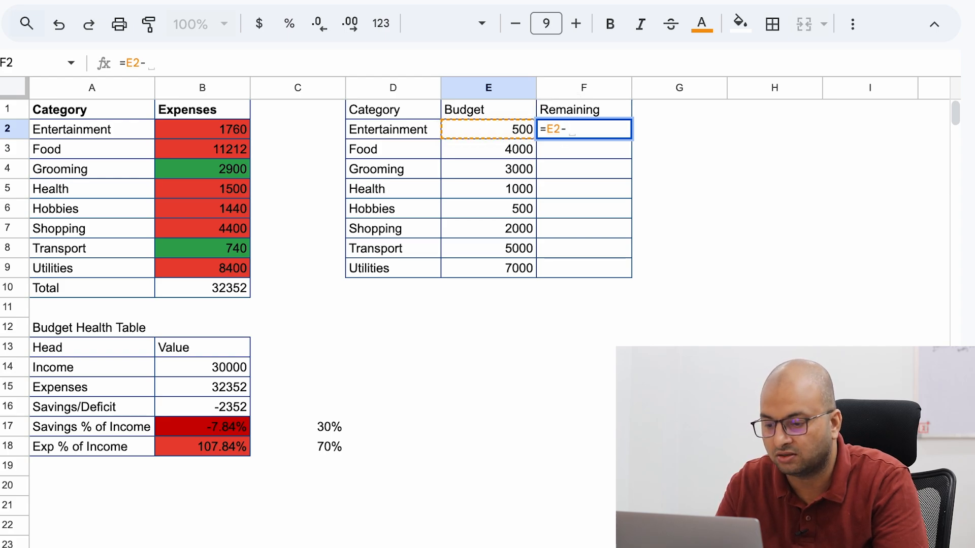
pyautogui.press('Left')
pyautogui.press('Left')
pyautogui.press('Left')
pyautogui.press('Left')
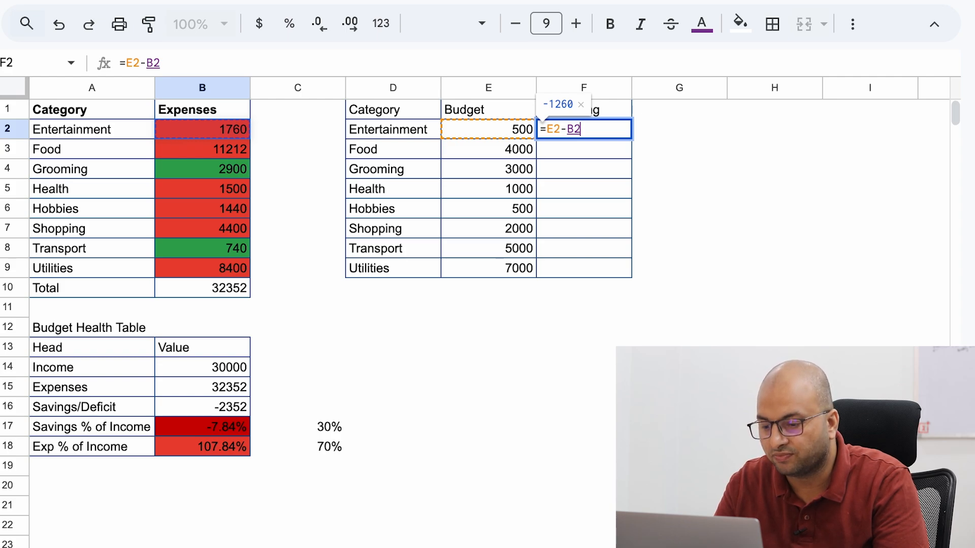
pyautogui.press('Return')
# Replace the B2 reference in F2's formula with a VLOOKUP that uses D2 as its search key.
pyautogui.click(584, 129)
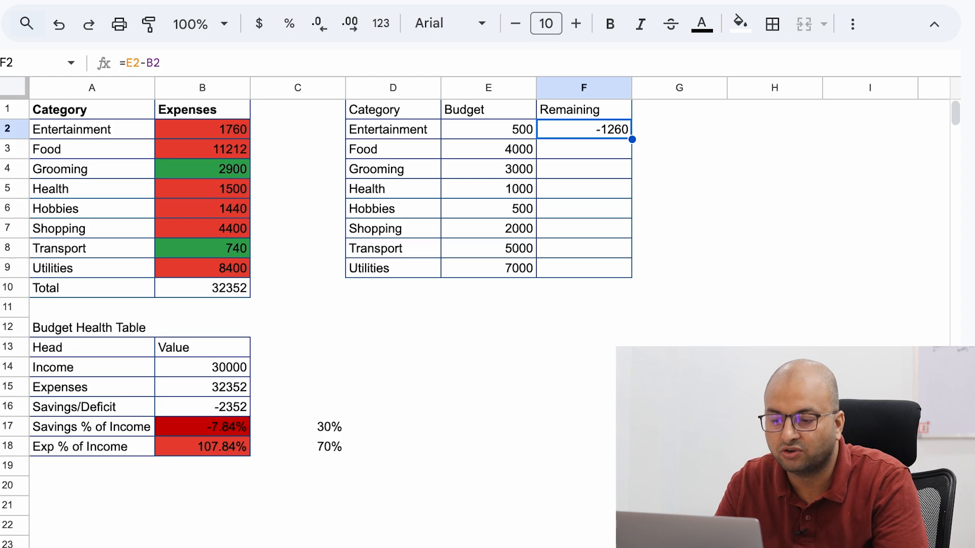
pyautogui.press('Return')
pyautogui.press('BackSpace')
pyautogui.press('BackSpace')
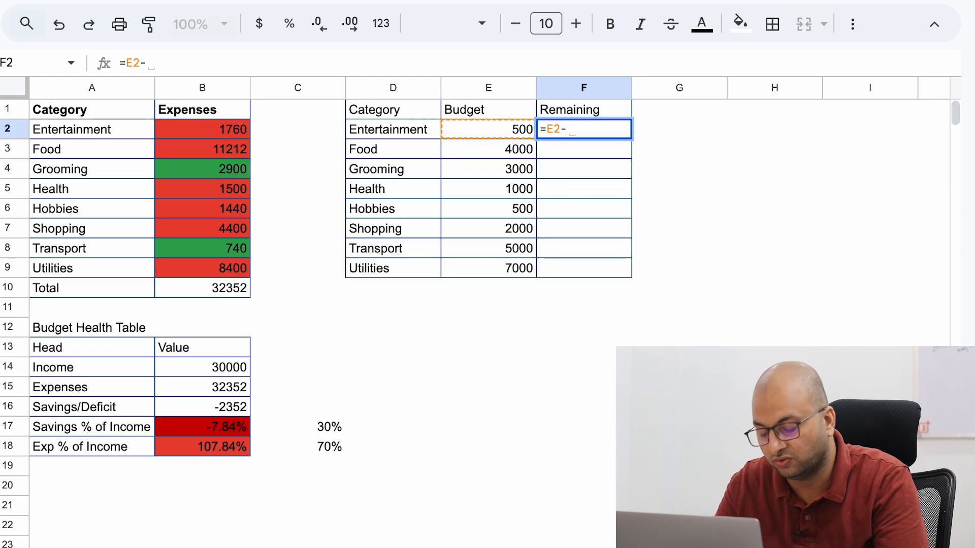
pyautogui.write('vl')
pyautogui.press('Tab')
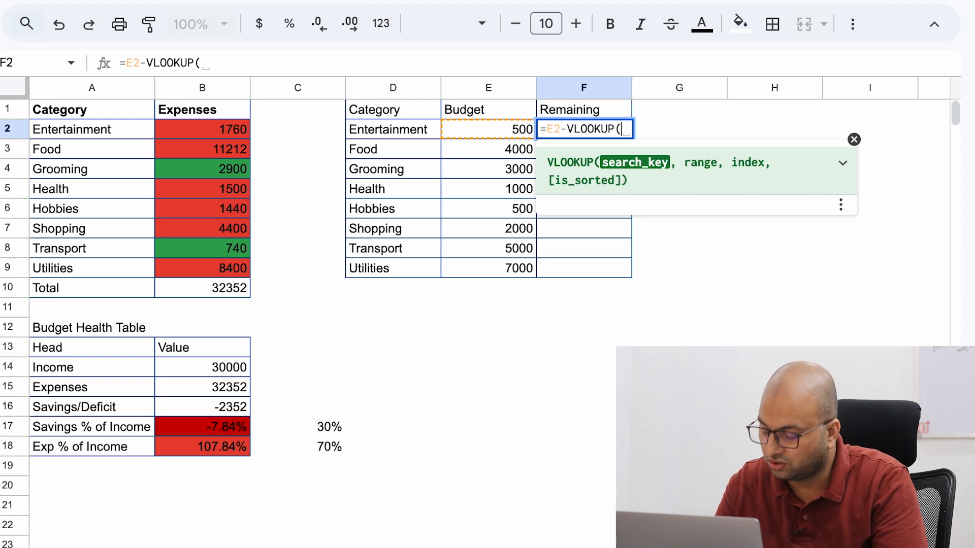
pyautogui.click(487, 129)
pyautogui.click(393, 129)
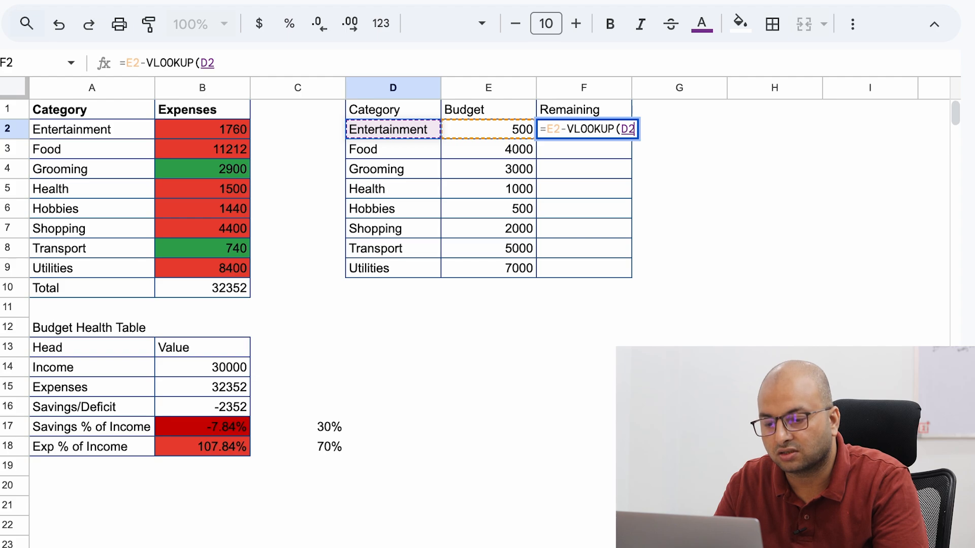
pyautogui.write(',')
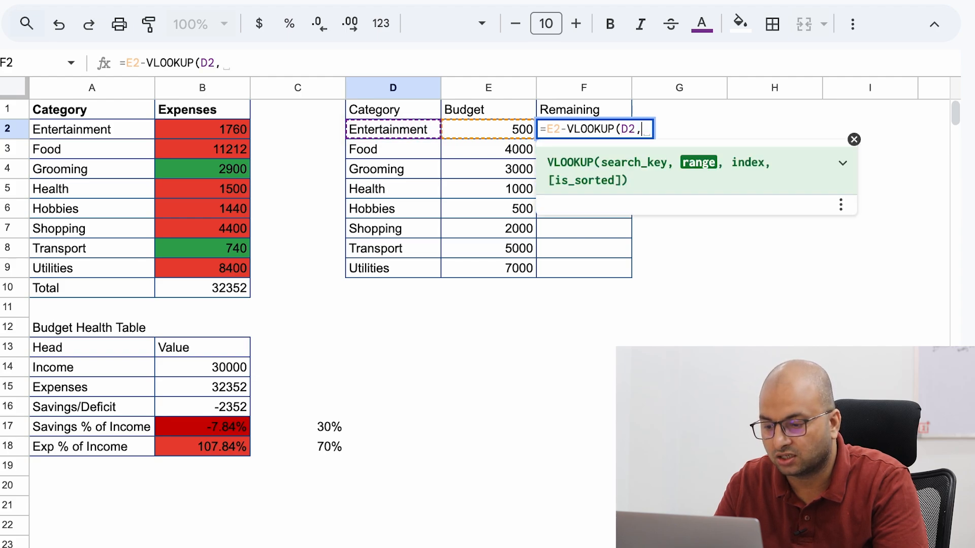
# Set the VLOOKUP range in F2 to A1:B9, covering the category and expenses table.
pyautogui.press('Left')
pyautogui.press('Left')
pyautogui.press('Left')
pyautogui.press('Left')
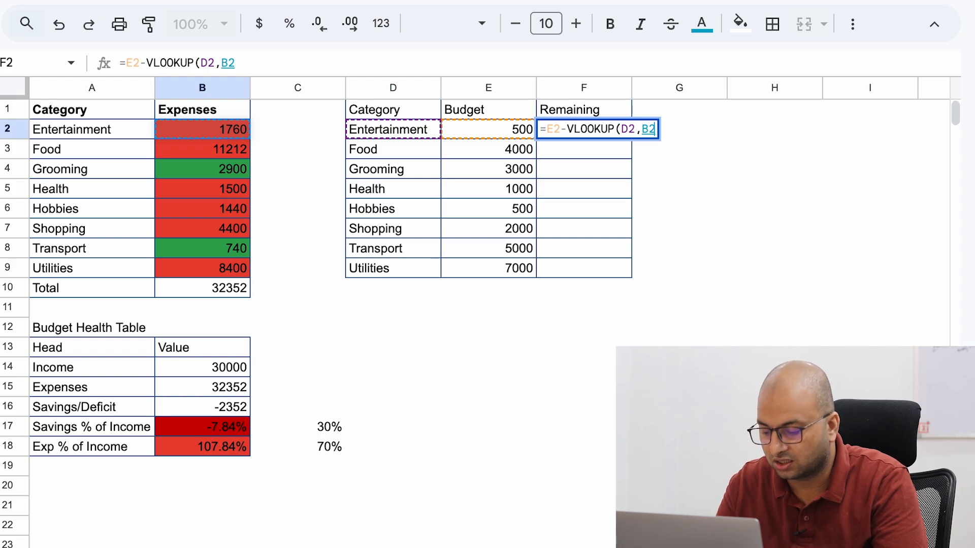
pyautogui.press('Left')
pyautogui.press('Up')
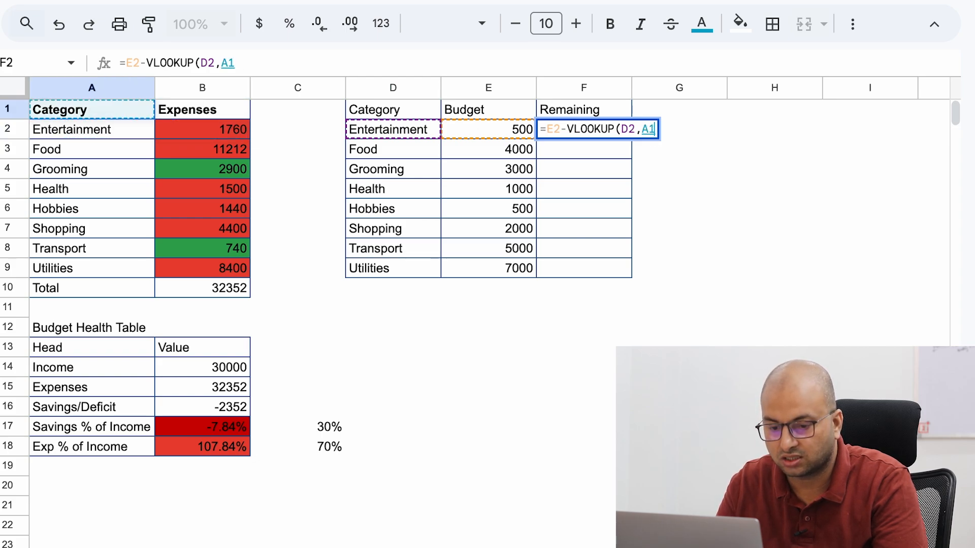
pyautogui.hotkey('shift', 'Right')
pyautogui.hotkey('shift', 'Down')
pyautogui.hotkey('shift', 'Down')
pyautogui.hotkey('shift', 'Down')
pyautogui.hotkey('shift', 'Down')
pyautogui.hotkey('shift', 'Down')
pyautogui.hotkey('shift', 'Down')
pyautogui.hotkey('shift', 'Down')
pyautogui.hotkey('shift', 'Down')
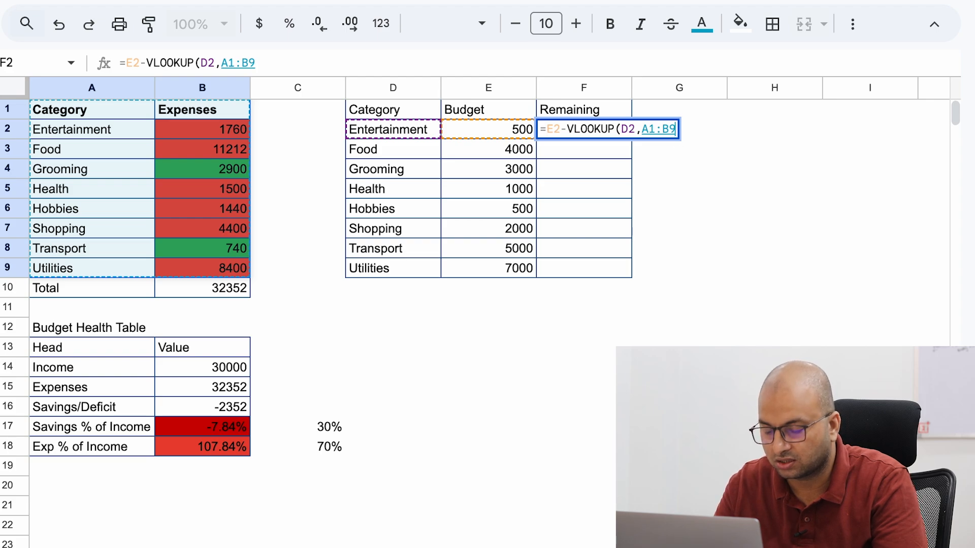
pyautogui.write(',')
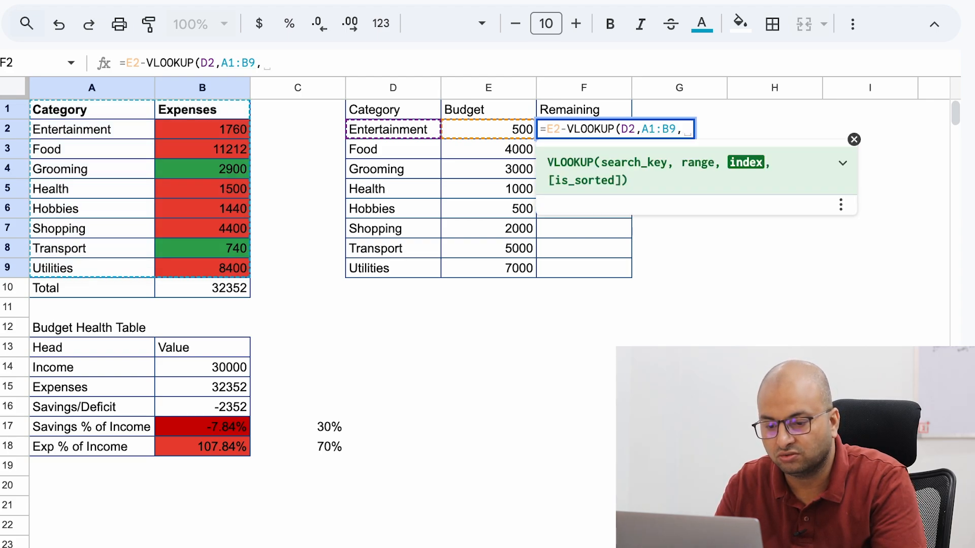
# Complete F2's VLOOKUP with column index 2 and fill the formula down to F9.
pyautogui.write('2')
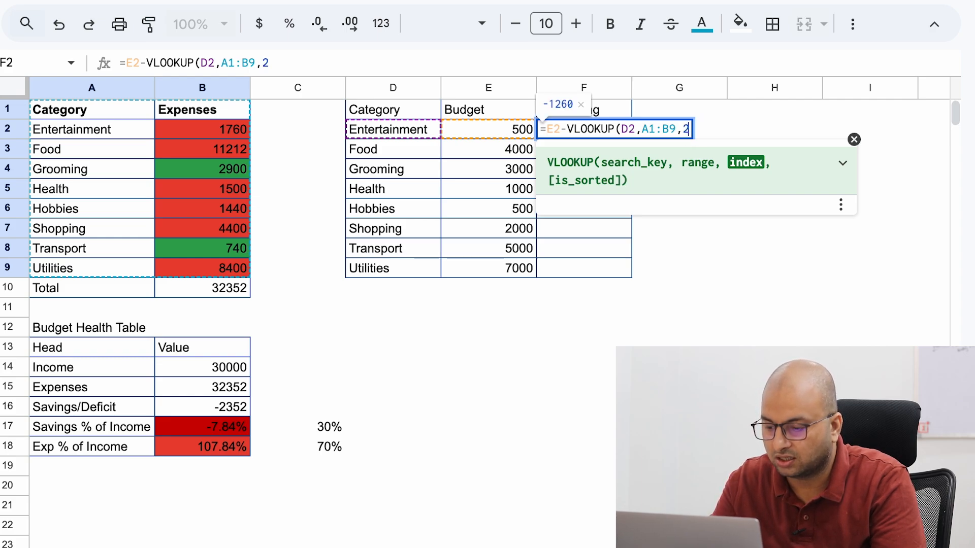
pyautogui.write(')')
pyautogui.press('Return')
pyautogui.click(584, 129)
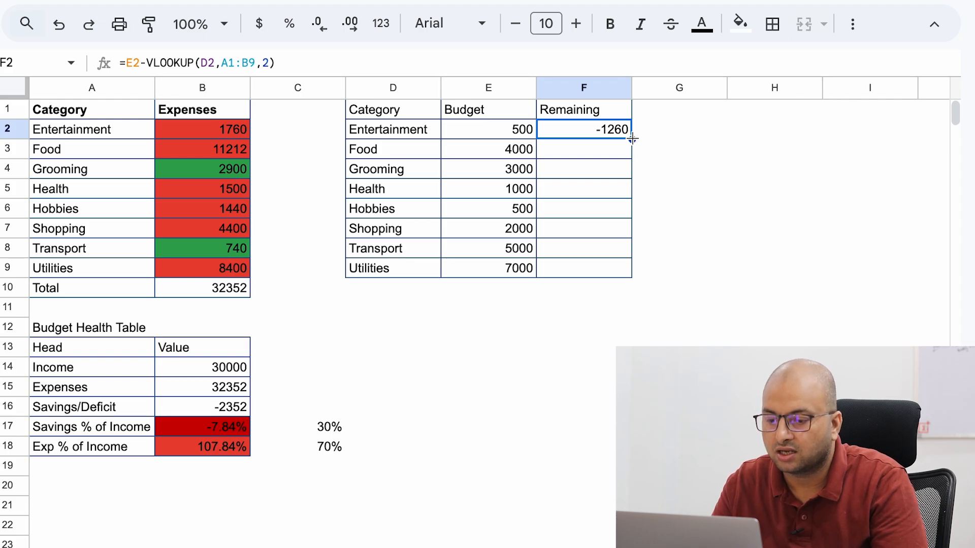
pyautogui.moveTo(632, 140); pyautogui.dragTo(629, 277)
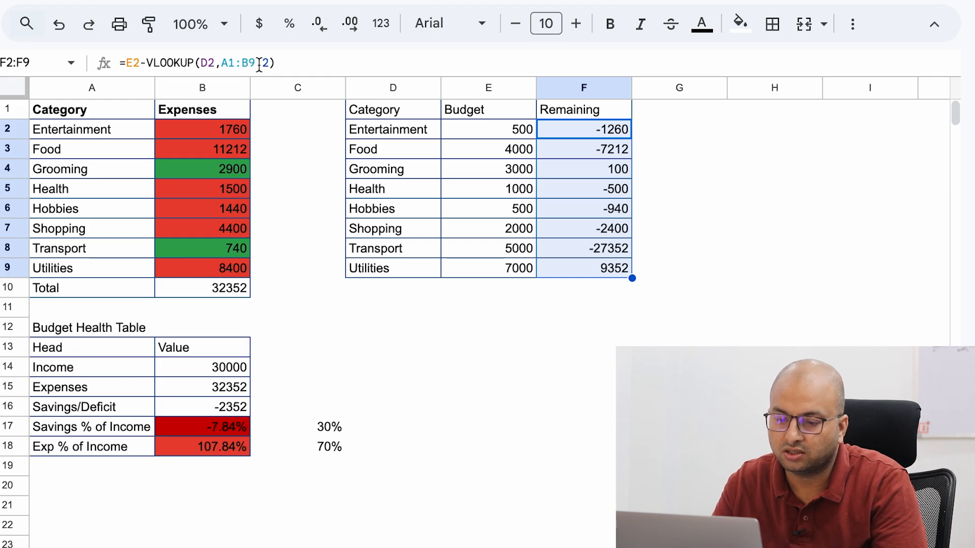
# Examine how the VLOOKUP range shifts in the Remaining formulas from Food to Hobbies, ending back at Entertainment.
pyautogui.click(585, 158)
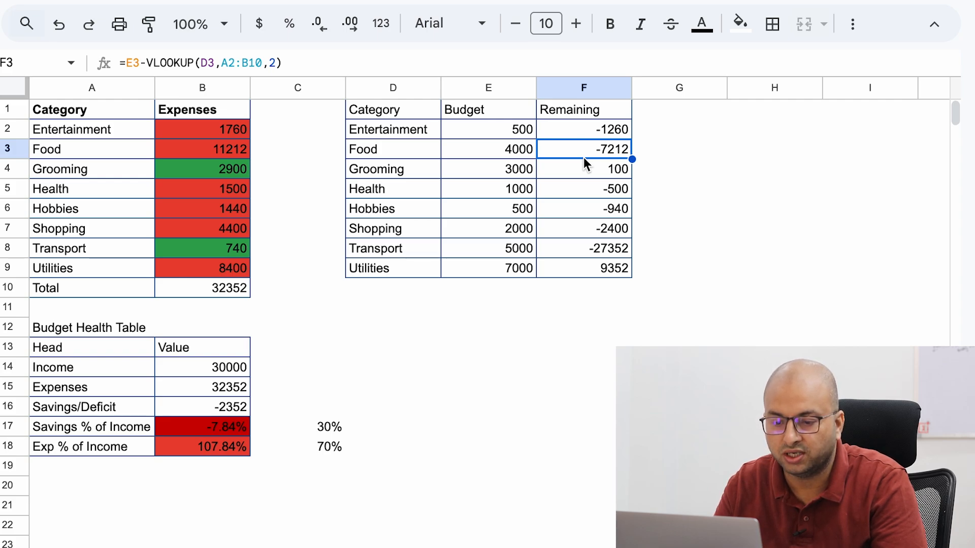
pyautogui.press('Down')
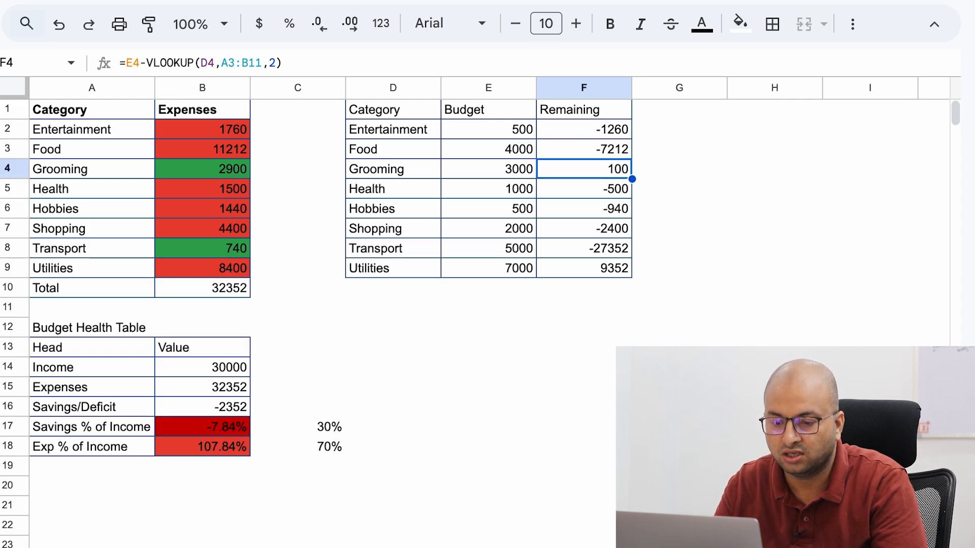
pyautogui.press('Down')
pyautogui.press('Down')
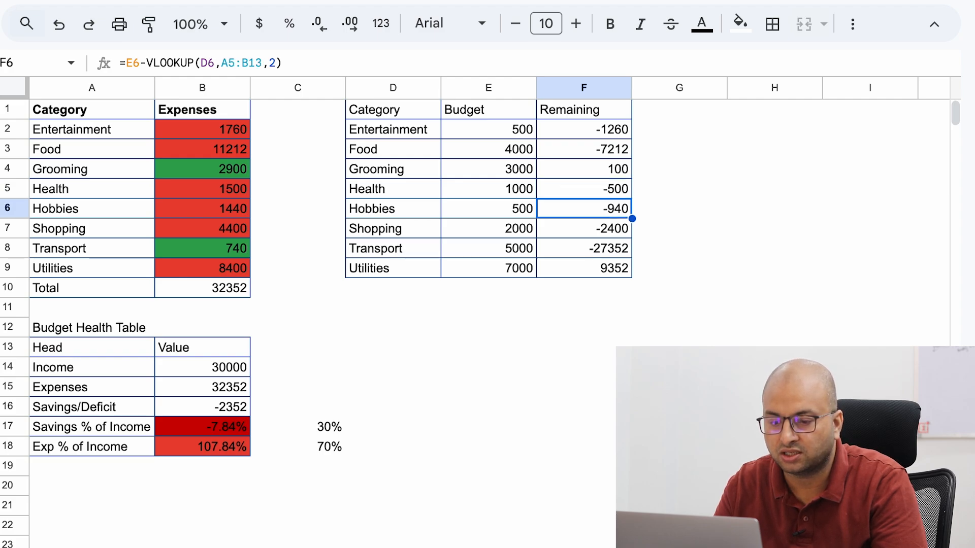
pyautogui.press('Up')
pyautogui.press('Up')
pyautogui.press('Up')
pyautogui.press('Up')
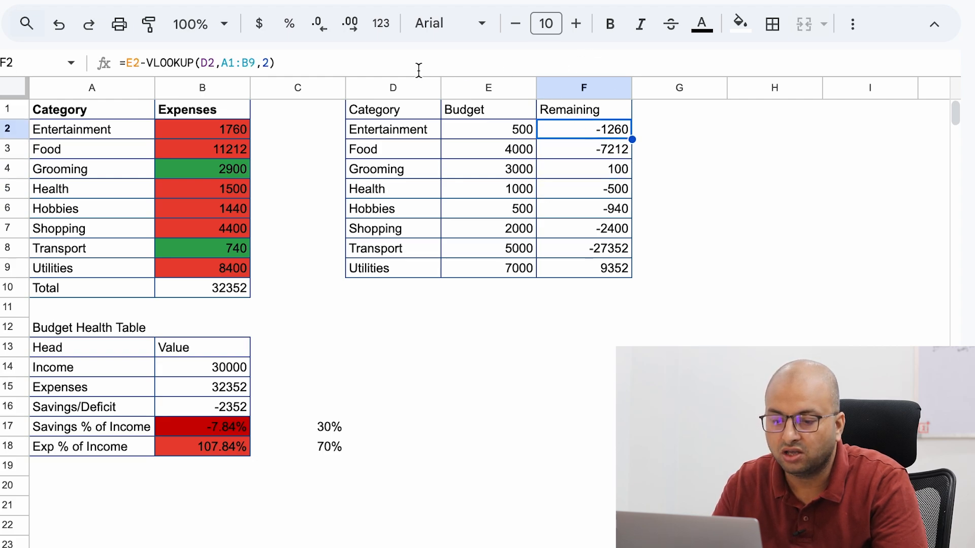
# Make F2's VLOOKUP range absolute as $A$1:$B$9 and refill the formula down to F9.
pyautogui.click(226, 63)
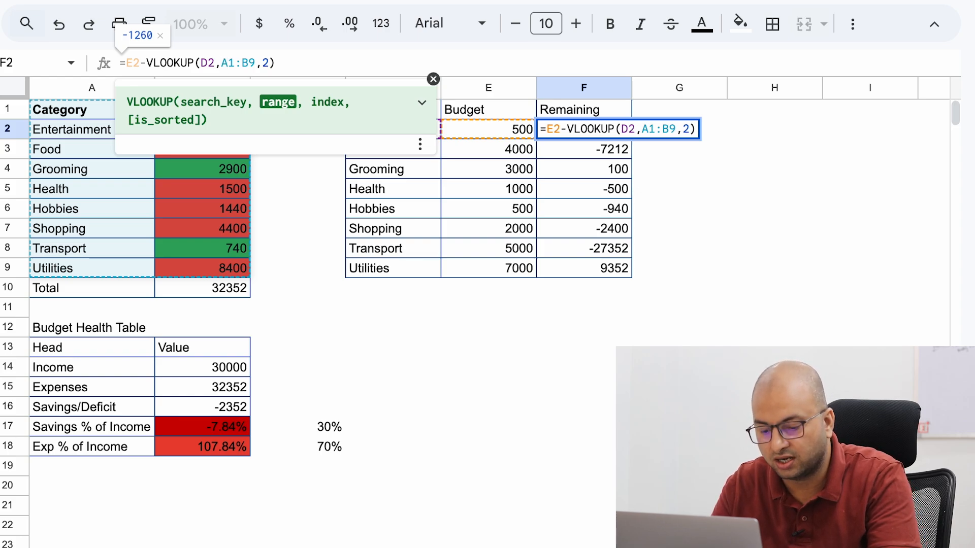
pyautogui.write('$')
pyautogui.press('Right')
pyautogui.write('$A')
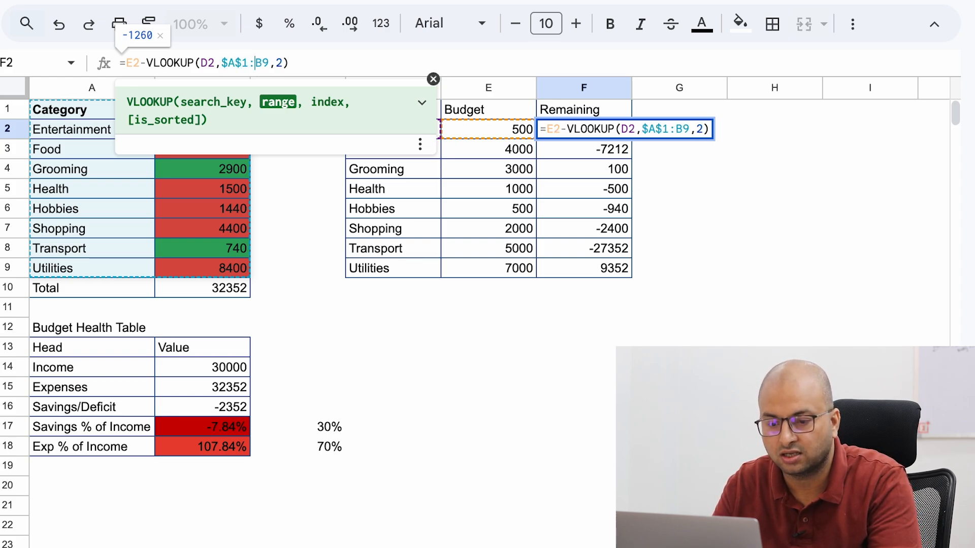
pyautogui.write('$')
pyautogui.press('Right')
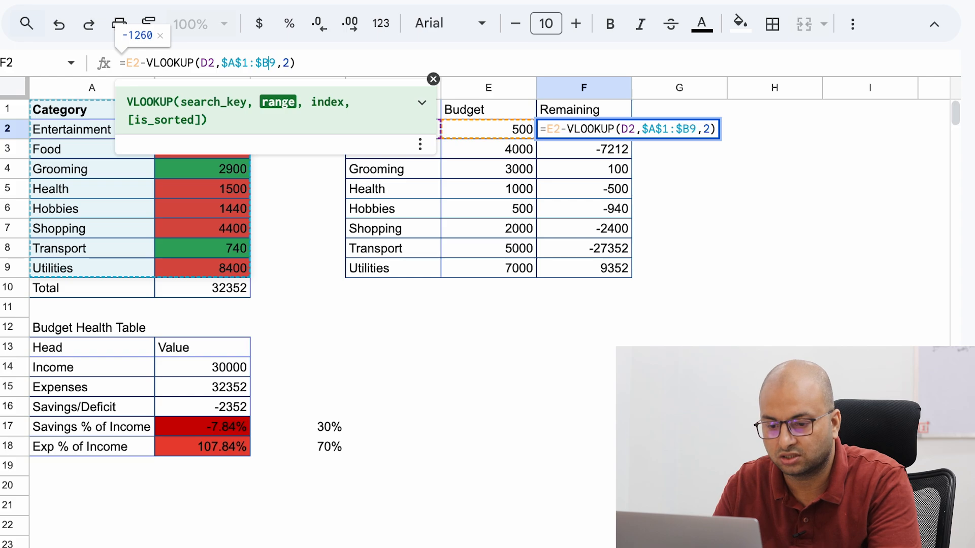
pyautogui.write('$')
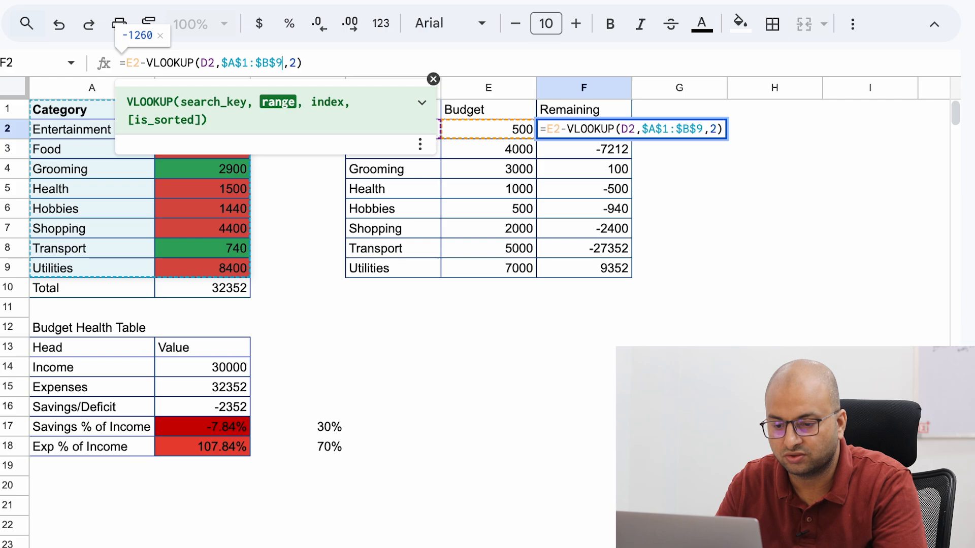
pyautogui.press('Return')
pyautogui.press('Up')
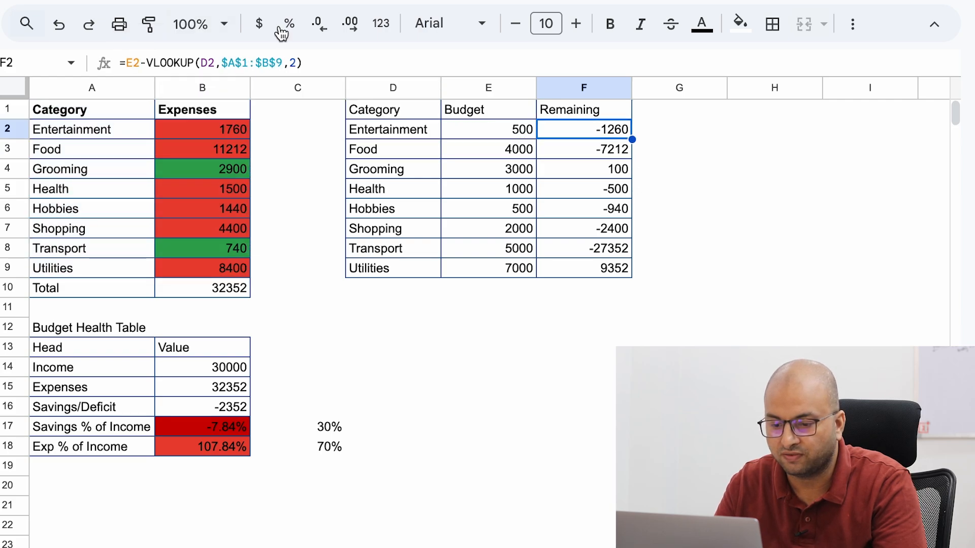
pyautogui.moveTo(631, 139); pyautogui.dragTo(624, 271)
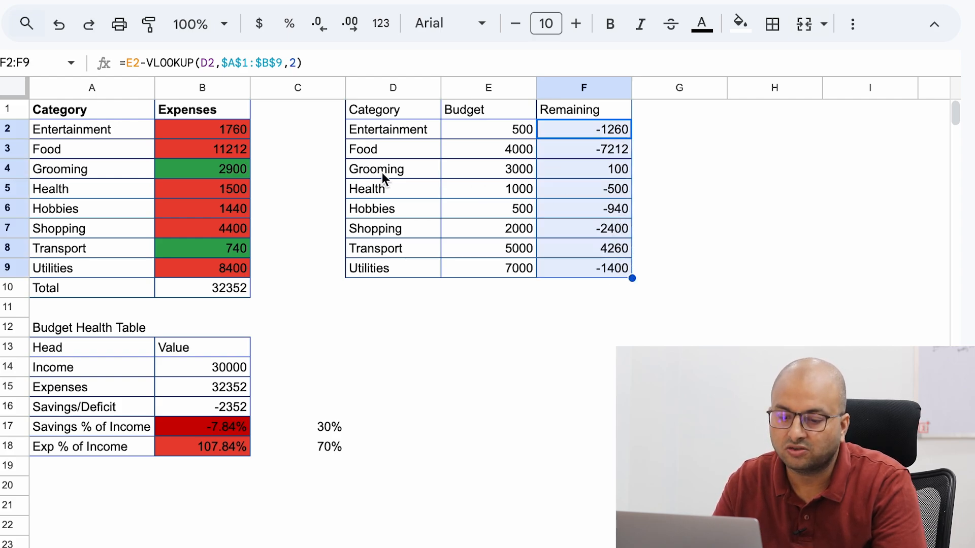
# Review the color-coded Expenses cells from Entertainment to Utilities and the Entertainment budget amount.
pyautogui.click(208, 132)
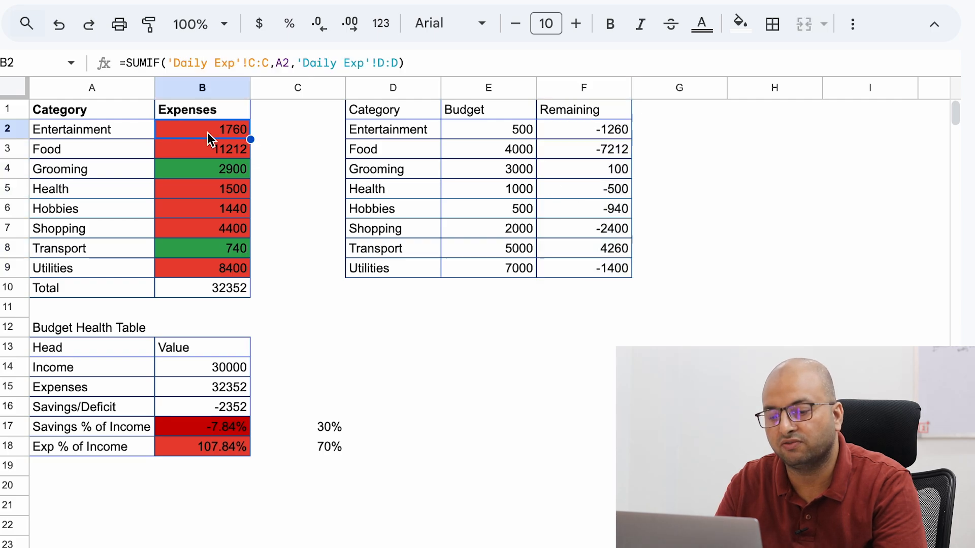
pyautogui.hotkey('shift', 'Down')
pyautogui.hotkey('shift', 'Down')
pyautogui.hotkey('shift', 'Down')
pyautogui.hotkey('shift', 'Down')
pyautogui.hotkey('shift', 'Down')
pyautogui.hotkey('shift', 'Down')
pyautogui.hotkey('shift', 'Down')
pyautogui.hotkey('shift', 'Up')
pyautogui.hotkey('shift', 'Up')
pyautogui.hotkey('shift', 'Up')
pyautogui.hotkey('shift', 'Up')
pyautogui.hotkey('shift', 'Up')
pyautogui.hotkey('shift', 'Up')
pyautogui.hotkey('shift', 'Up')
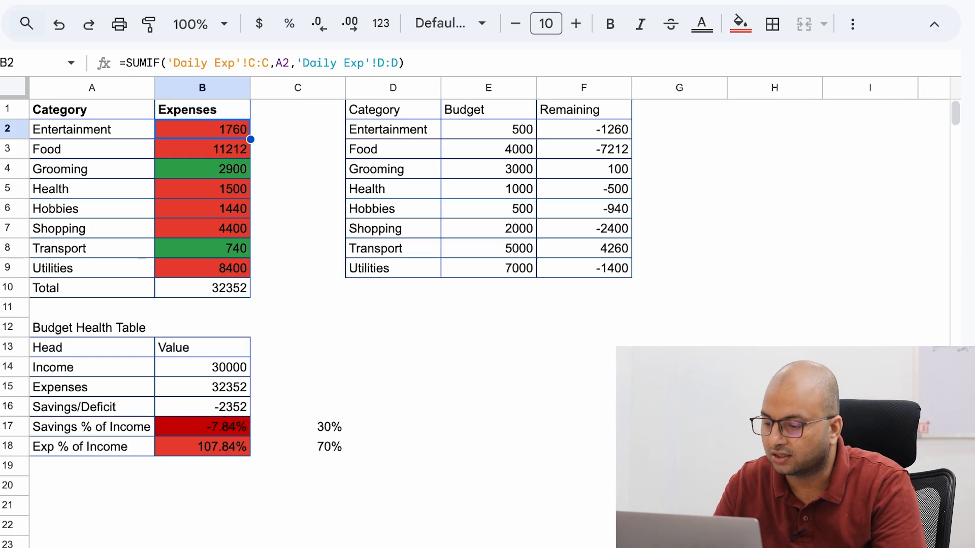
pyautogui.click(529, 127)
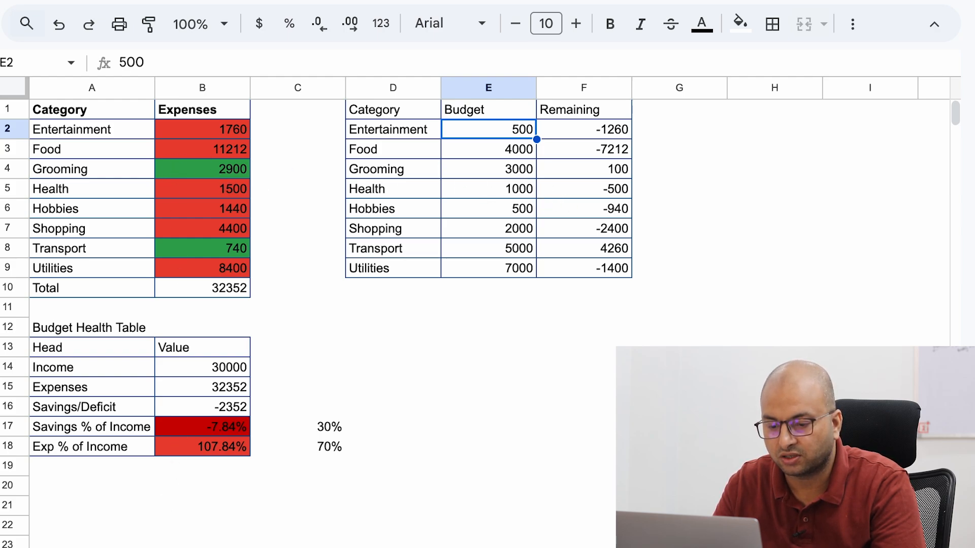
# In the Daily Exp sheet, change the expense of the last Shave entry in D22 to 1400.
pyautogui.click(358, 547)
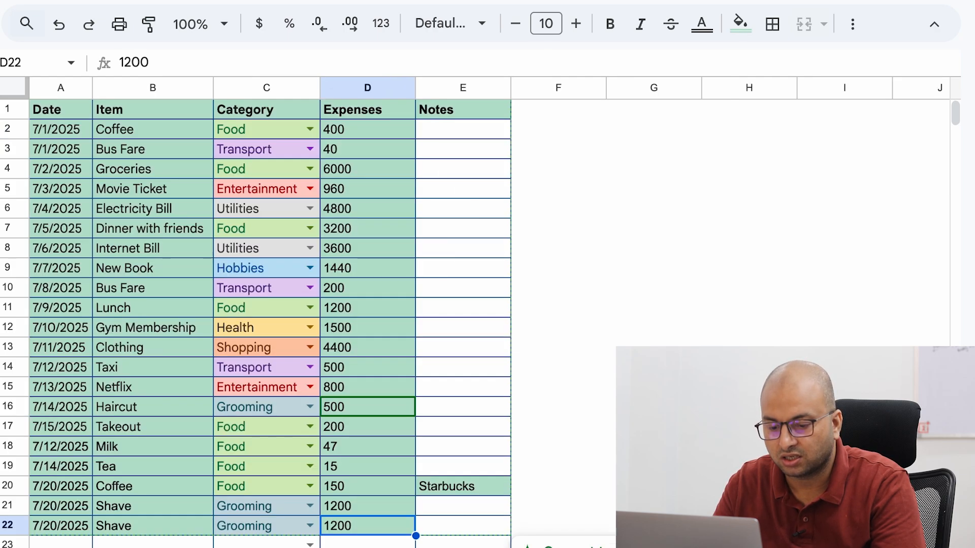
pyautogui.doubleClick(356, 534)
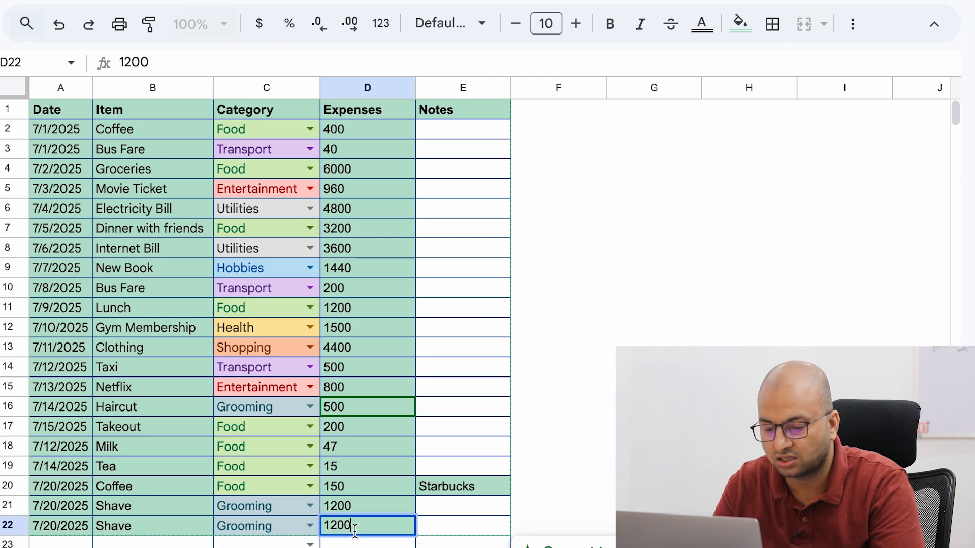
pyautogui.press('BackSpace')
pyautogui.press('BackSpace')
pyautogui.press('BackSpace')
pyautogui.write('400')
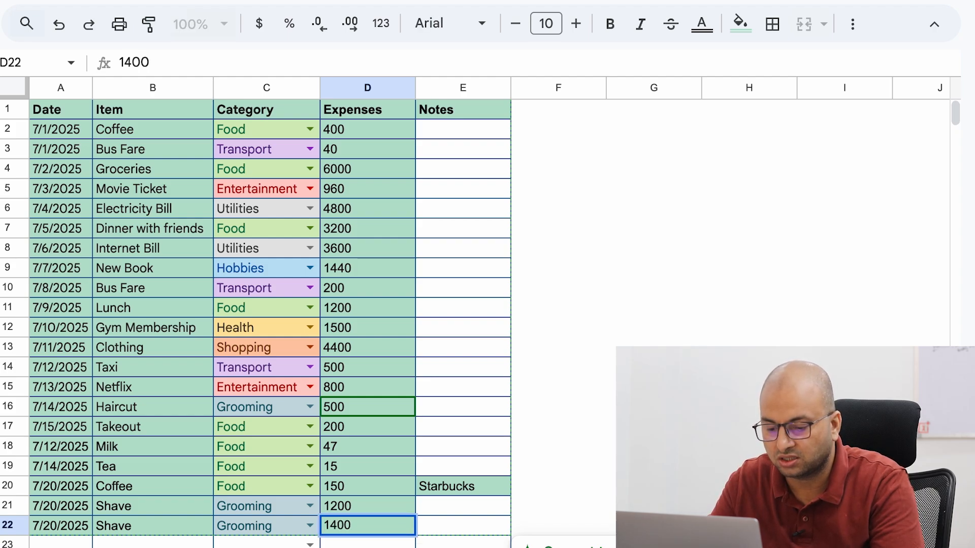
pyautogui.press('Return')
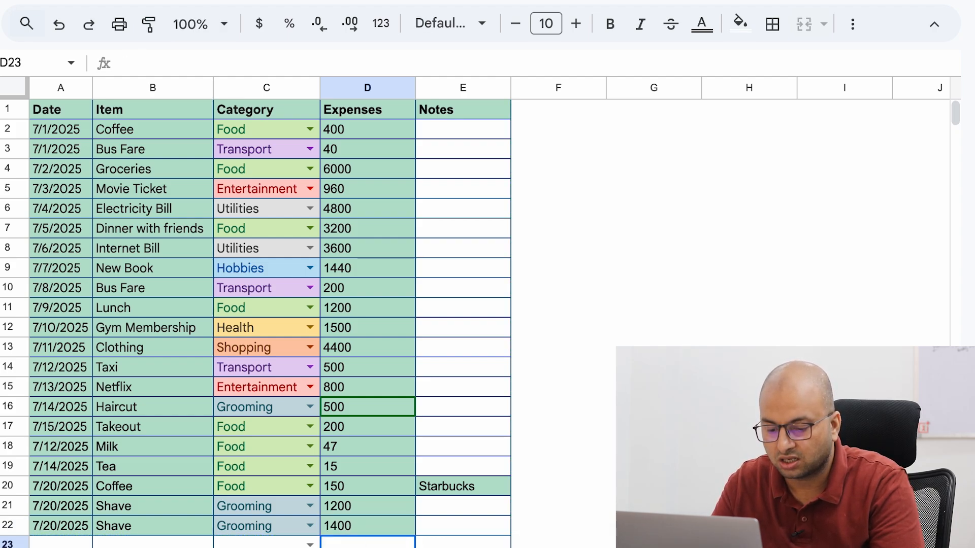
# Return to the budget summary sheet and check the Grooming and Transport expenses.
pyautogui.hotkey('ctrl', 'shift', 'pagedown')
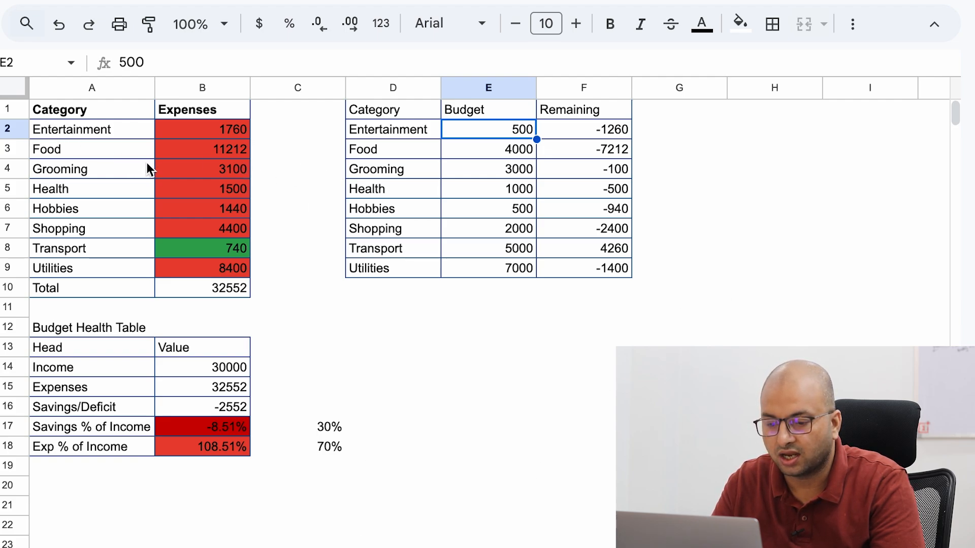
pyautogui.click(175, 173)
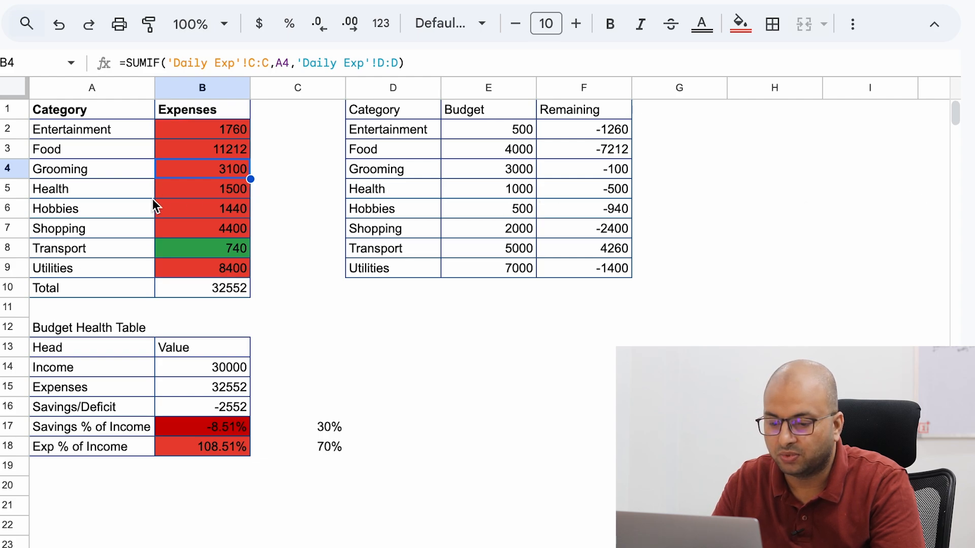
pyautogui.click(185, 255)
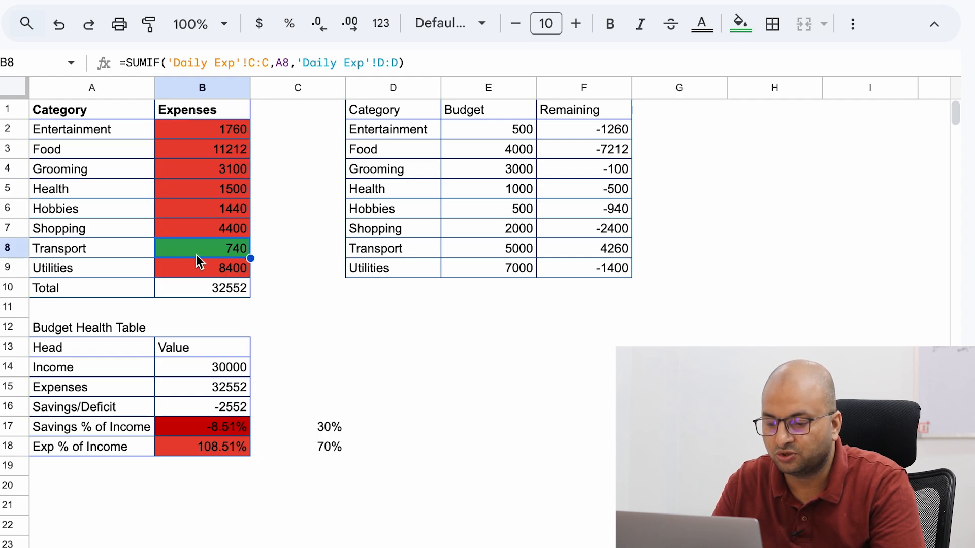